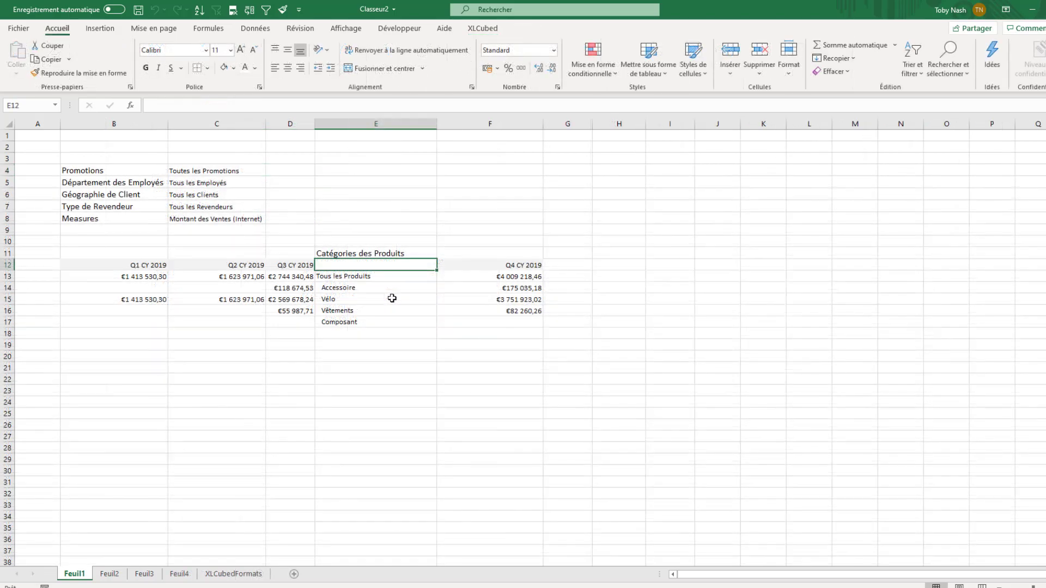
Drill down into the Vélo and Vêtements categories under Tous les Produits in the report
{"action": "double_click", "coordinate": [391, 299]}
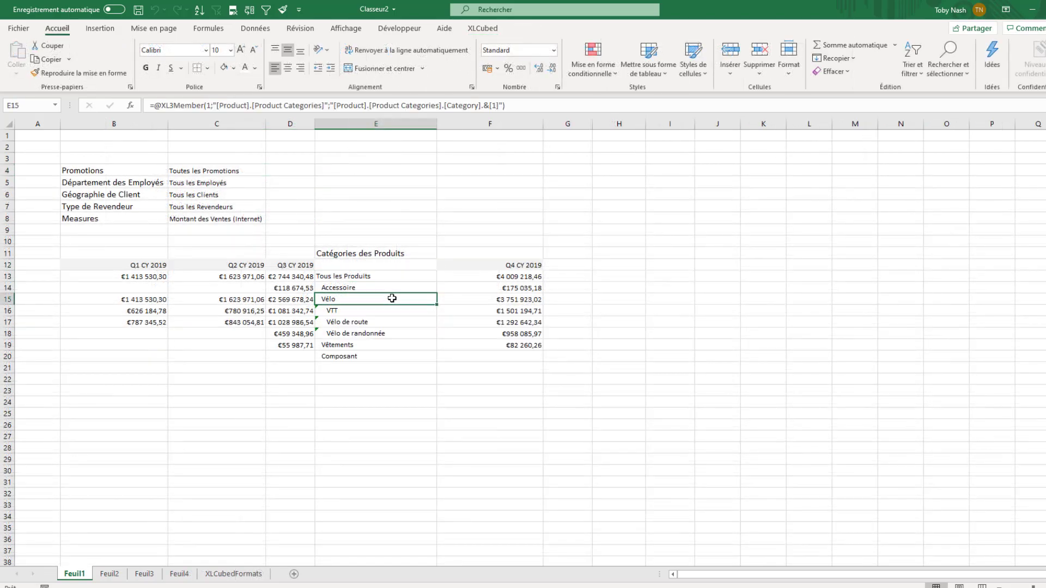
{"action": "left_click", "coordinate": [386, 322]}
{"action": "double_click", "coordinate": [378, 345]}
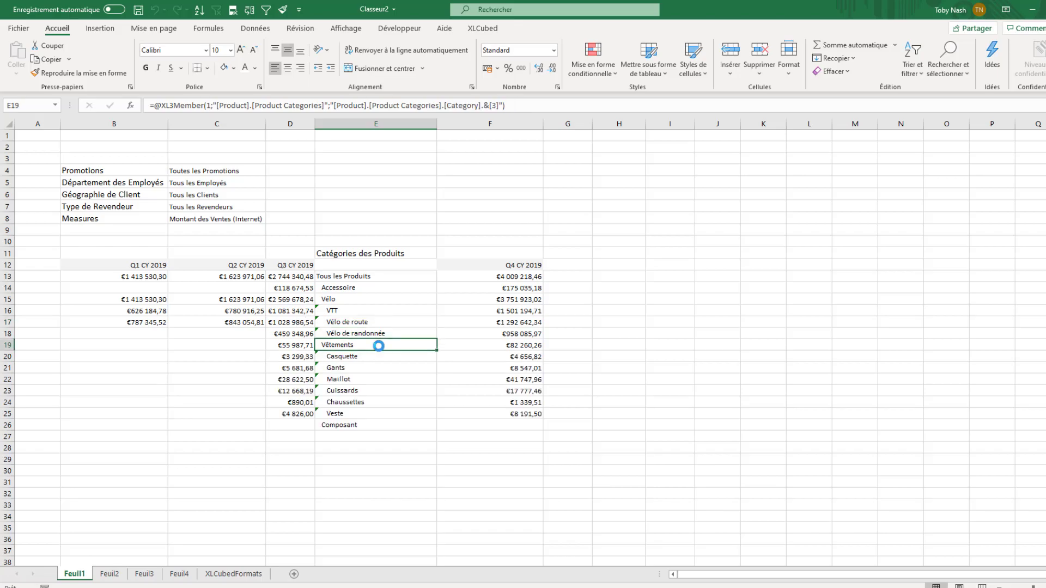
{"action": "double_click", "coordinate": [378, 345]}
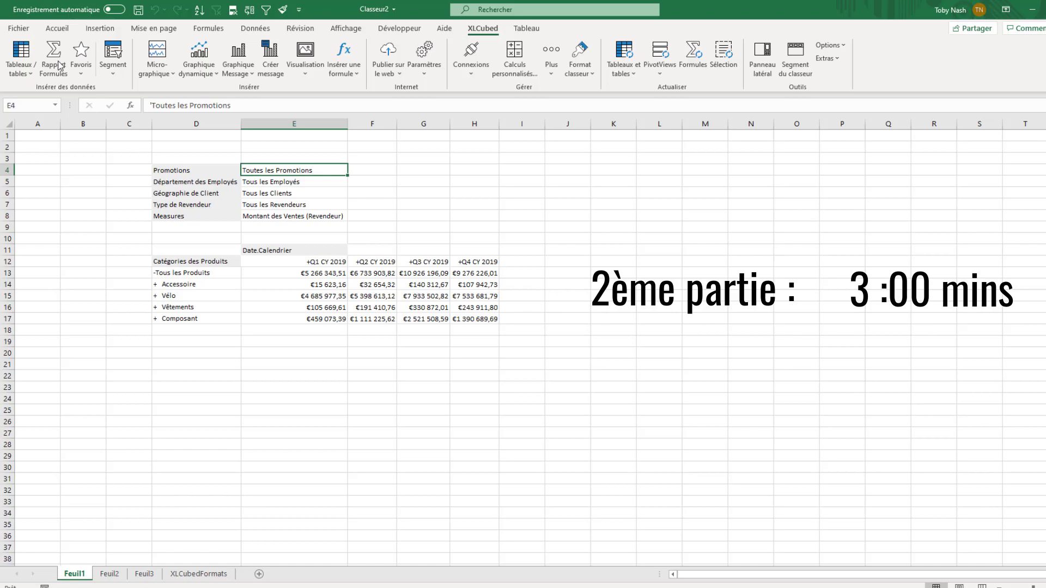
Insert an XLCubed table with Date.Calendrier in columns and Catégories des Produits in rows
{"action": "left_click", "coordinate": [22, 58]}
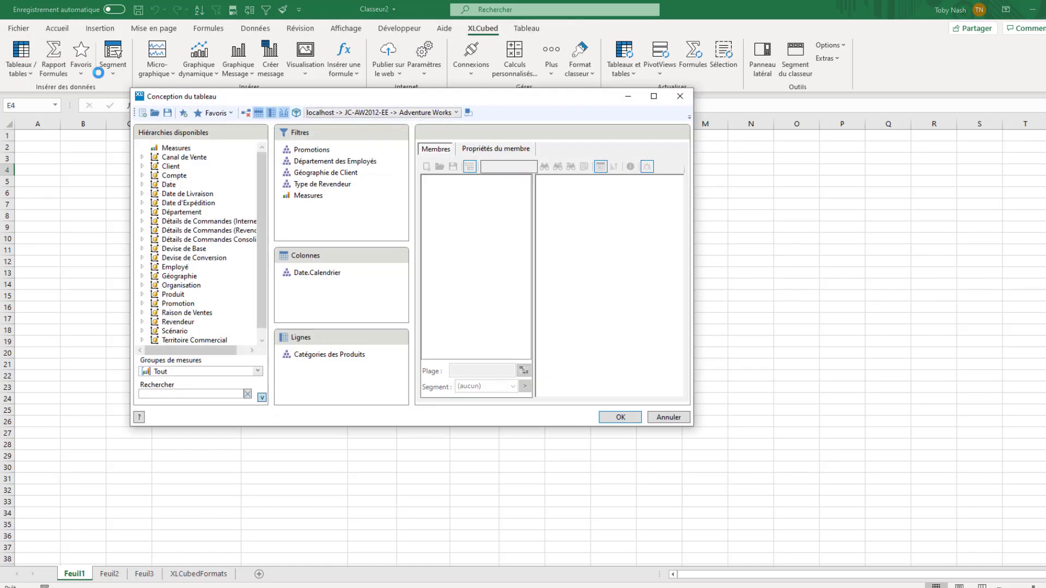
{"action": "left_click", "coordinate": [348, 274]}
{"action": "left_click", "coordinate": [354, 354]}
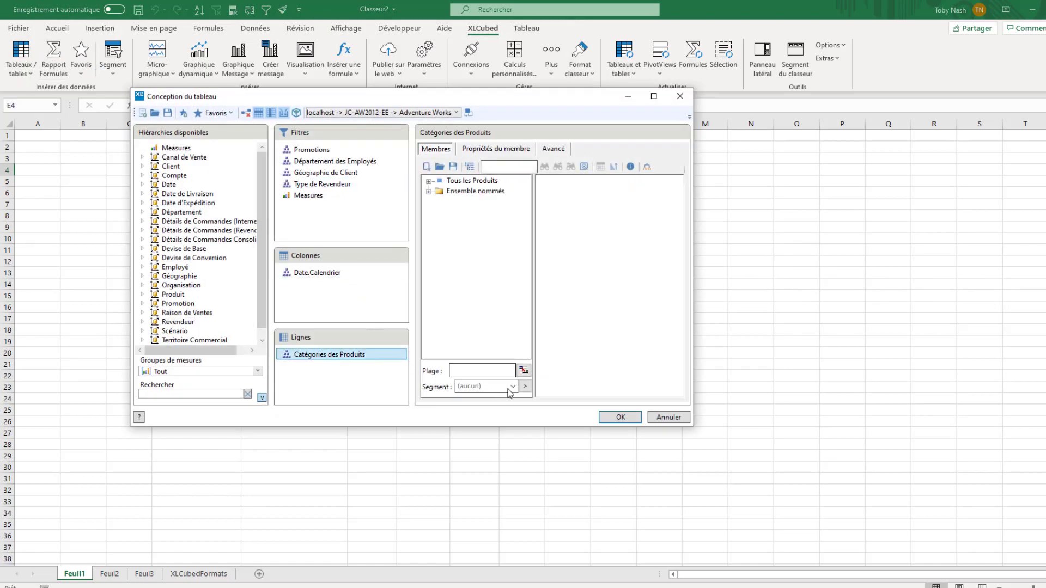
{"action": "left_click", "coordinate": [619, 416]}
Convert the product category table into XLCubed formulas
{"action": "right_click", "coordinate": [385, 272]}
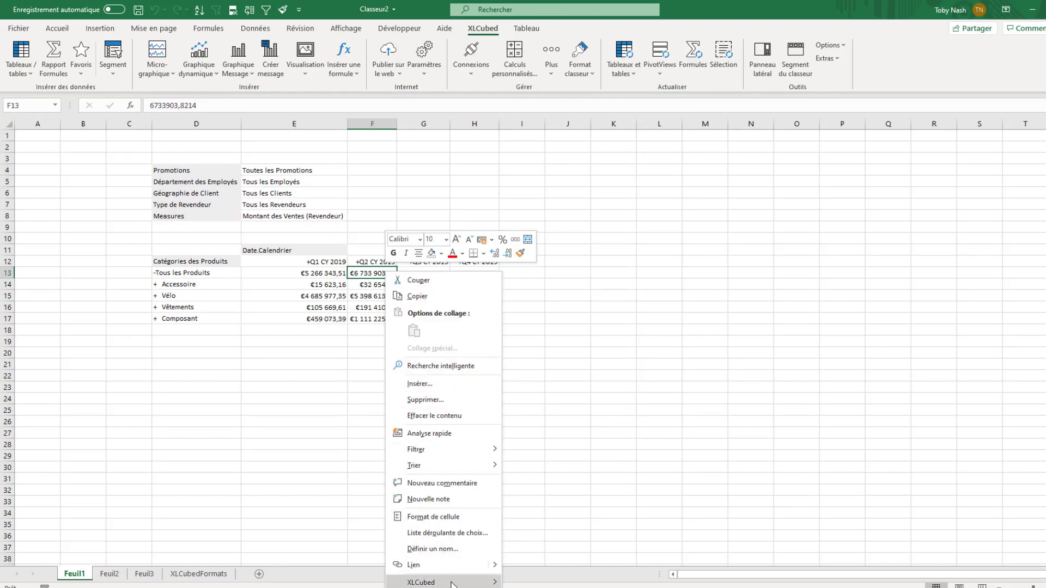
{"action": "mouse_move", "coordinate": [452, 584]}
{"action": "mouse_move", "coordinate": [596, 550]}
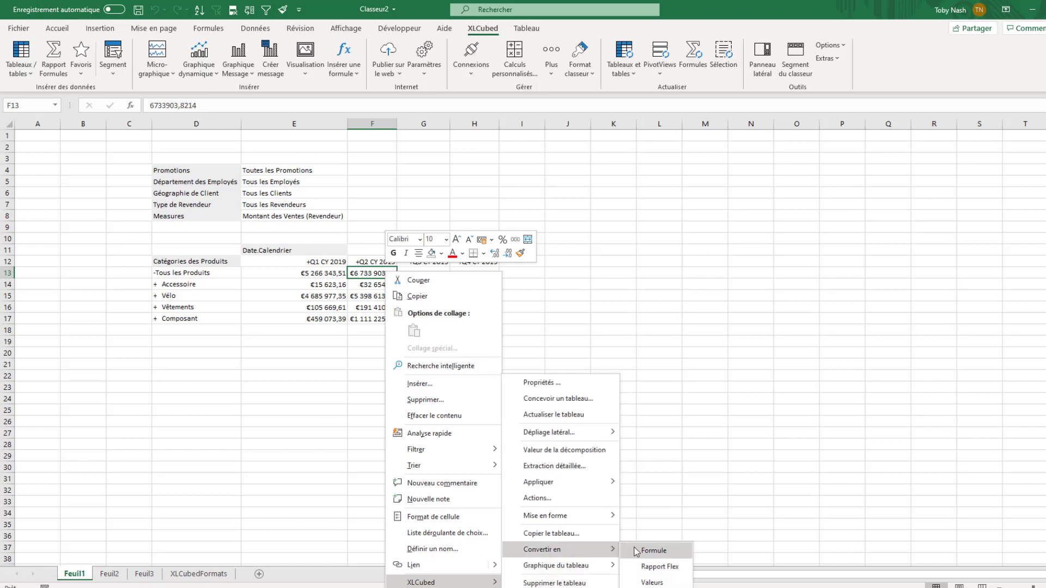
{"action": "left_click", "coordinate": [651, 551]}
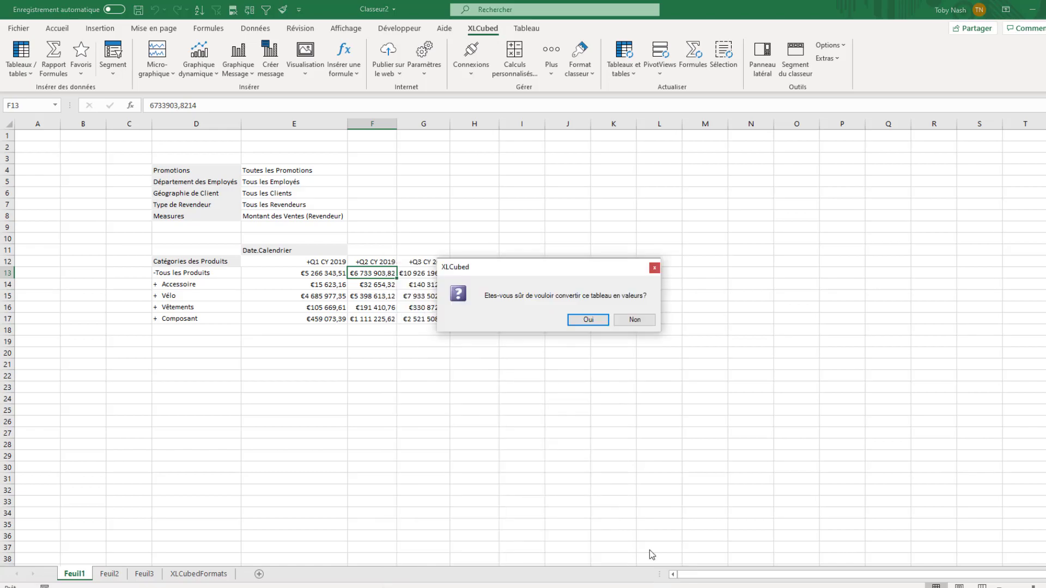
{"action": "left_click", "coordinate": [602, 321]}
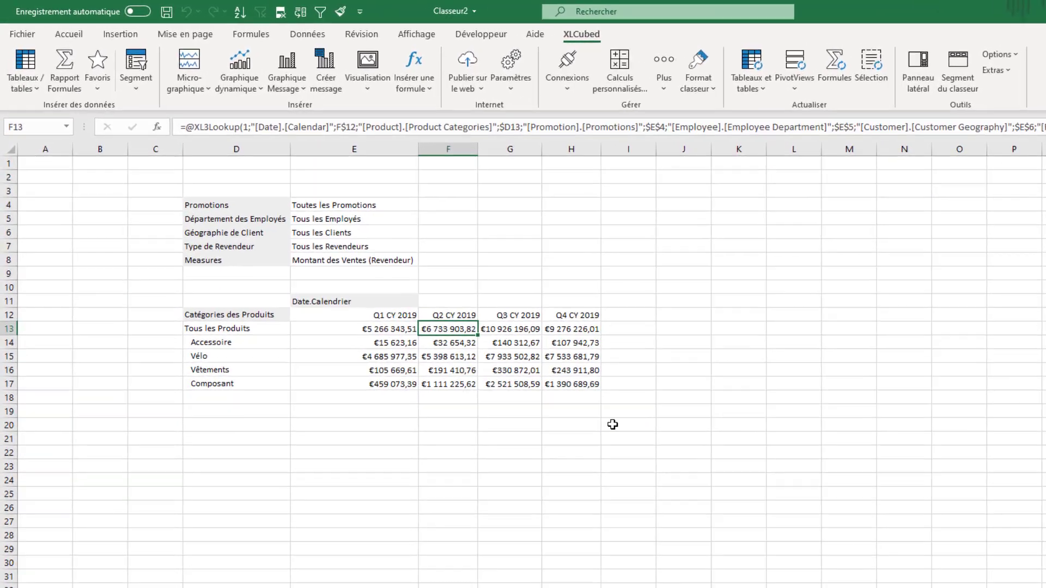
Examine the XL3Lookup formula in F13, checking its connection number, hierarchies and referenced cells
{"action": "key", "text": "F2"}
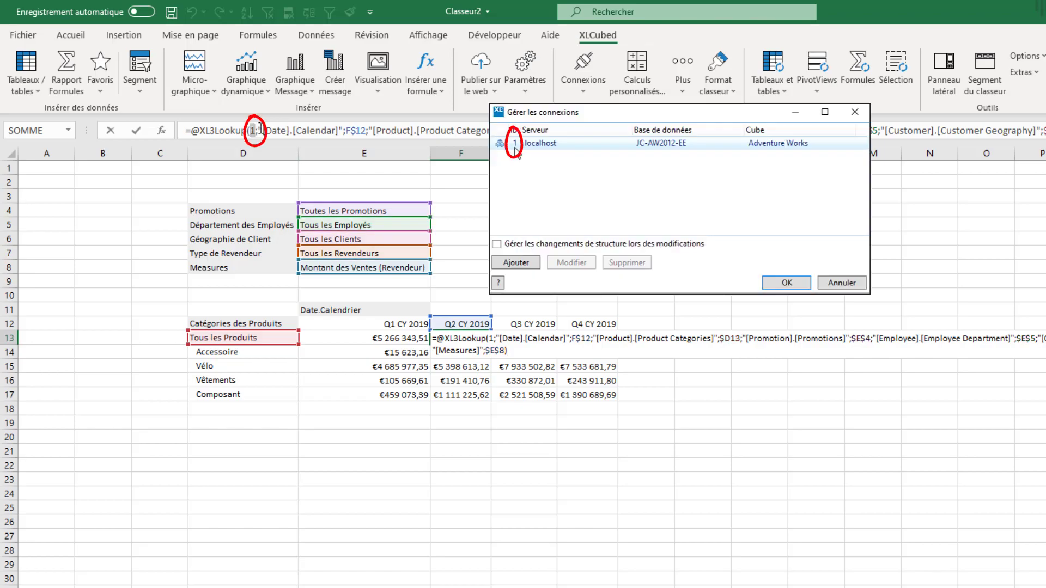
{"action": "left_click_drag", "start_coordinate": [259, 131], "coordinate": [536, 130]}
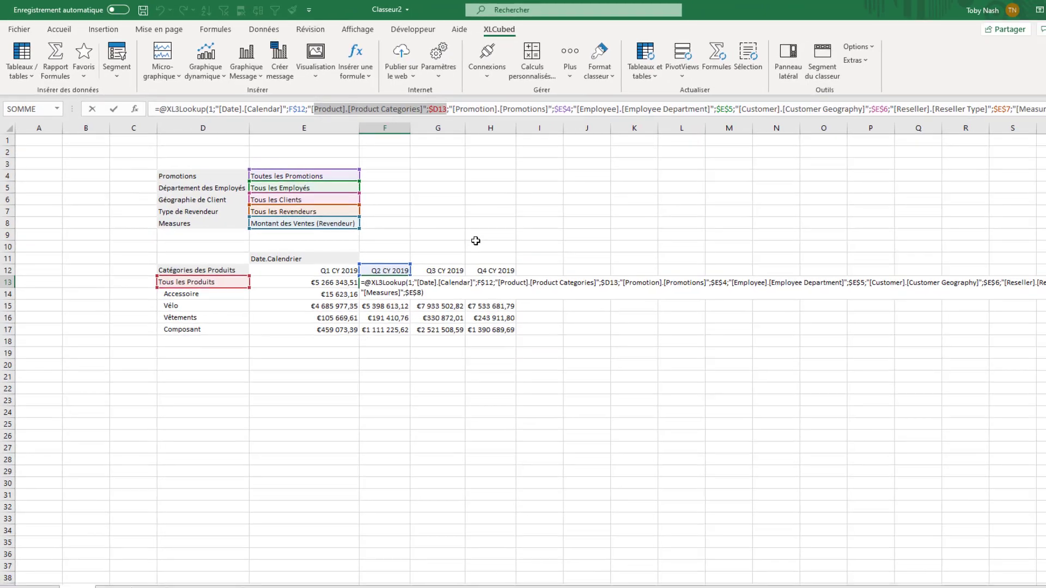
{"action": "key", "text": "Escape"}
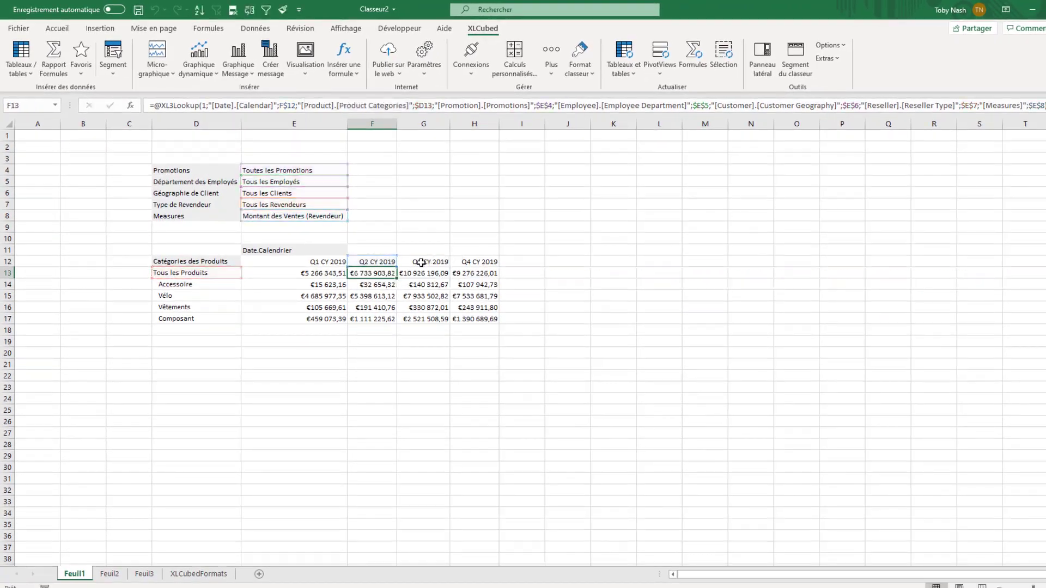
Review the hierarchy and cell selections of F13 in the XL3Lookup editor, leaving without changes
{"action": "right_click", "coordinate": [400, 284]}
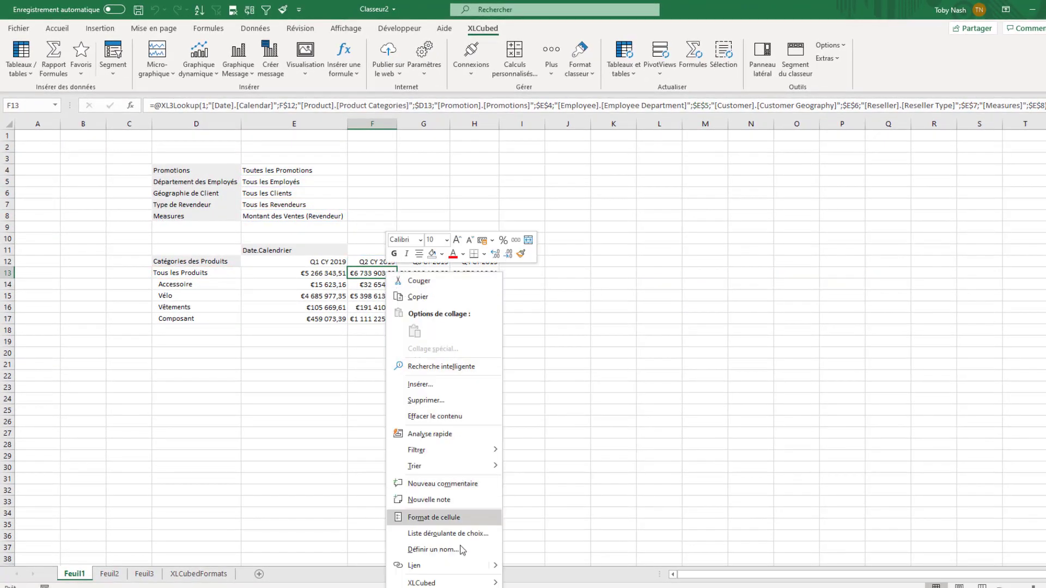
{"action": "mouse_move", "coordinate": [436, 582]}
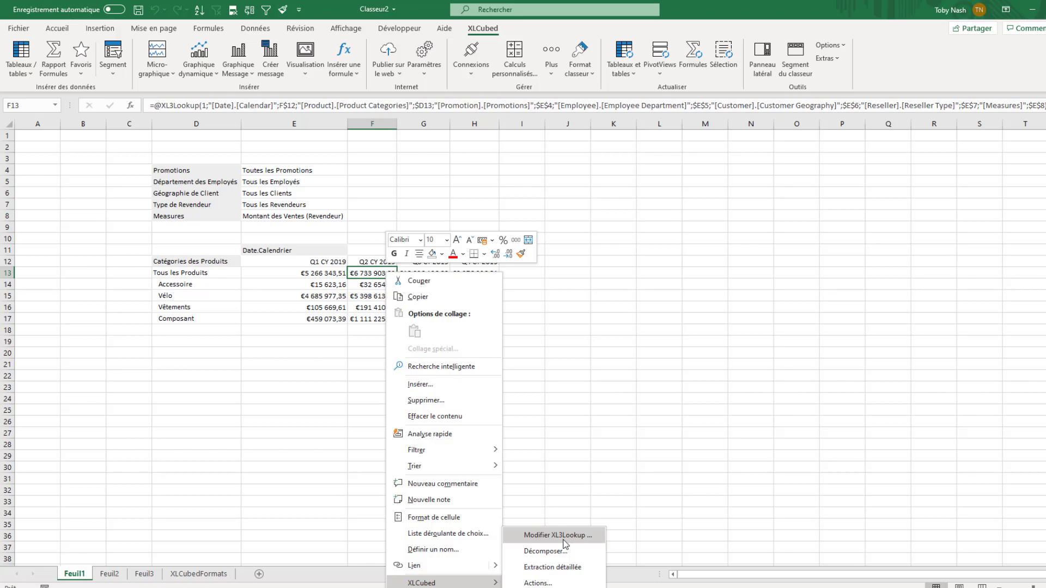
{"action": "left_click", "coordinate": [563, 536]}
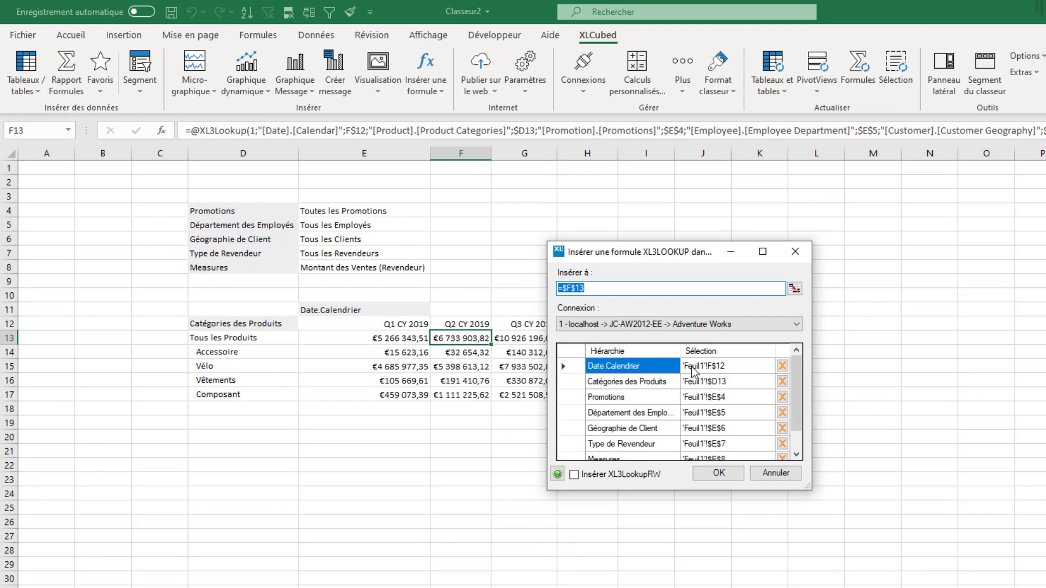
{"action": "mouse_move", "coordinate": [795, 374]}
{"action": "left_mouse_down"}
{"action": "mouse_move", "coordinate": [795, 405]}
{"action": "mouse_move", "coordinate": [805, 375]}
{"action": "left_mouse_up"}
{"action": "left_click", "coordinate": [775, 474]}
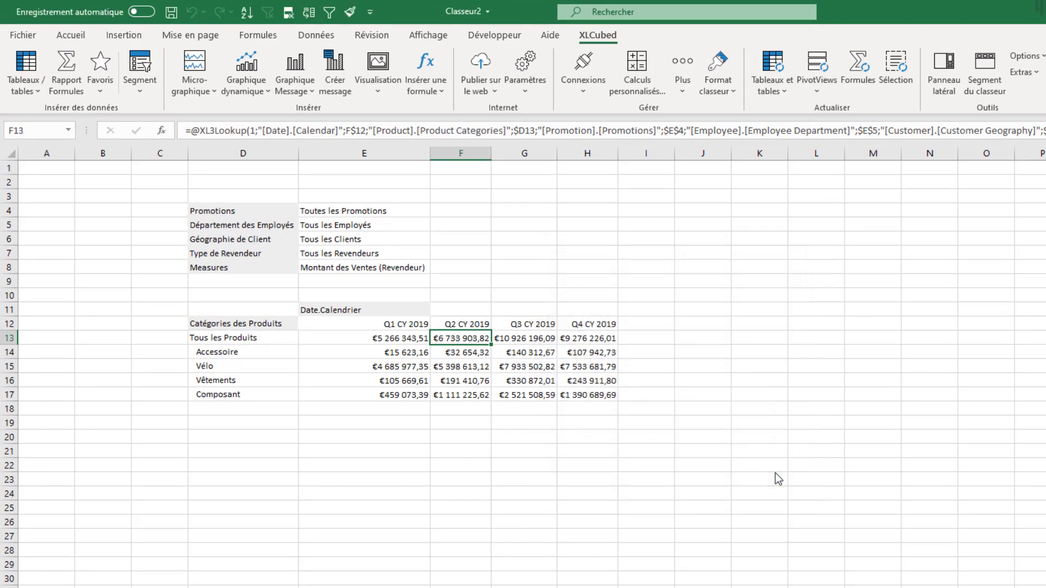
Move the formula cell F13 to C26 and fit column C to its content
{"action": "left_click_drag", "start_coordinate": [471, 346], "coordinate": [198, 523]}
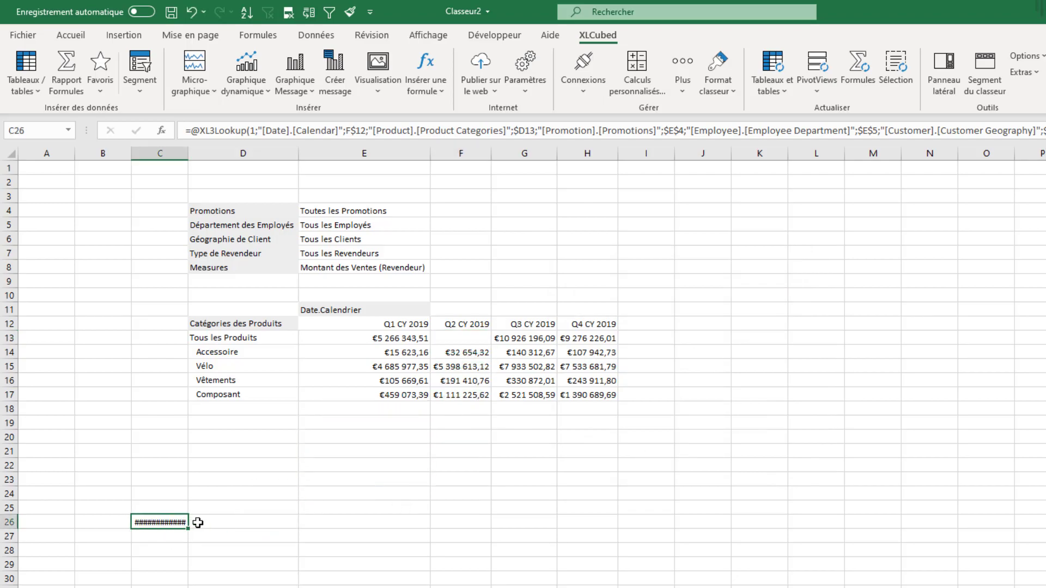
{"action": "double_click", "coordinate": [188, 154]}
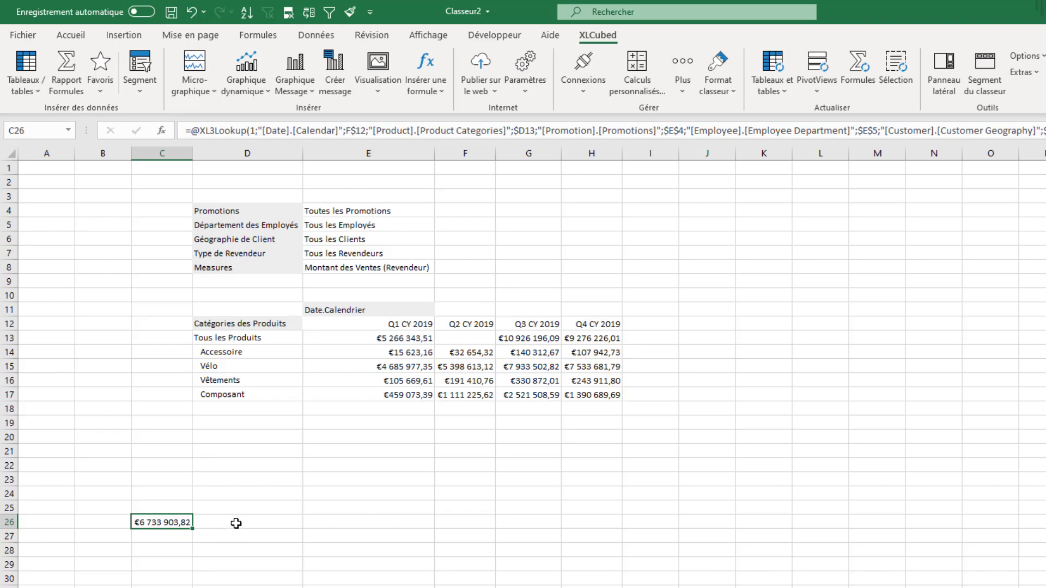
Change the Measures member in E8 to Montant des Ventes (Internet)
{"action": "left_click", "coordinate": [381, 270]}
{"action": "double_click", "coordinate": [381, 270]}
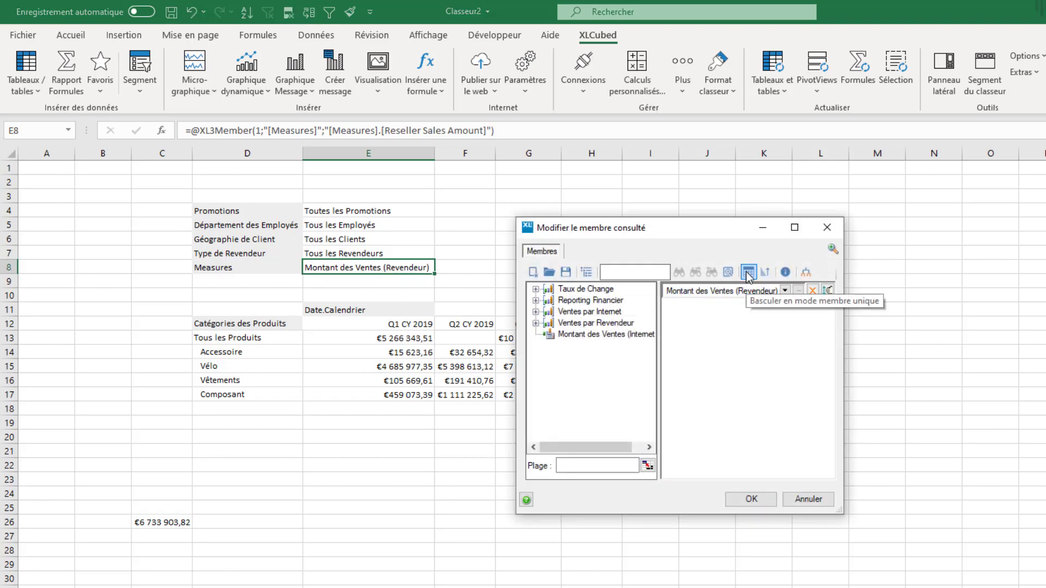
{"action": "left_click", "coordinate": [535, 311]}
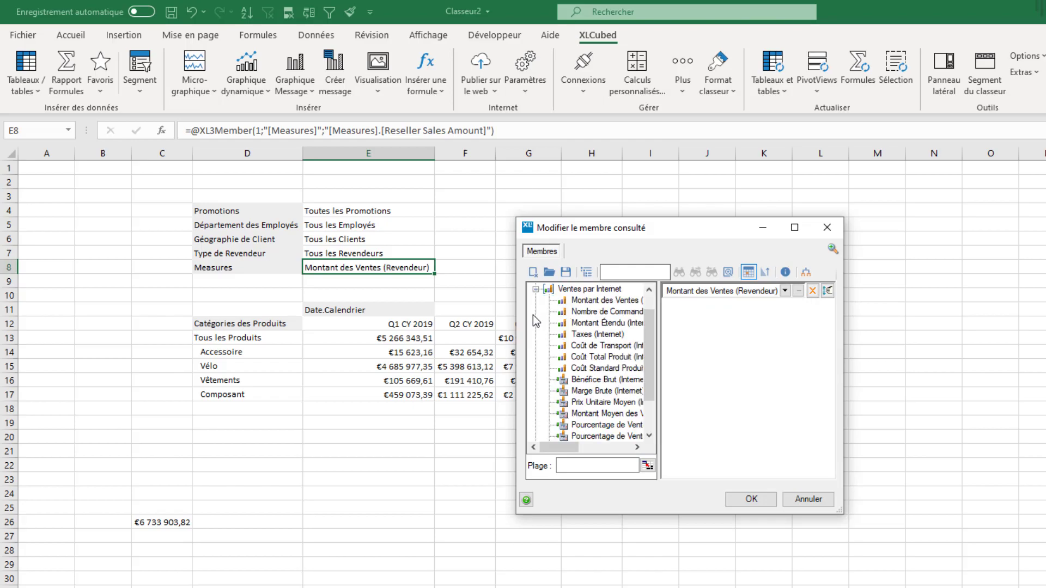
{"action": "double_click", "coordinate": [611, 301]}
{"action": "left_click", "coordinate": [751, 500]}
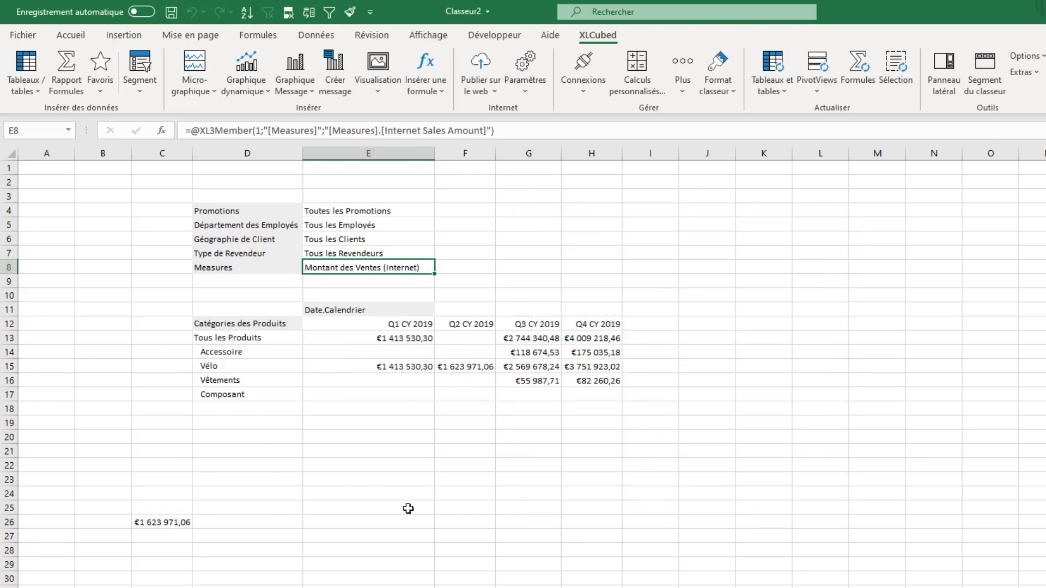
Move the lookup formula from C26 back to F13 under Q2 CY 2019
{"action": "left_click", "coordinate": [167, 527]}
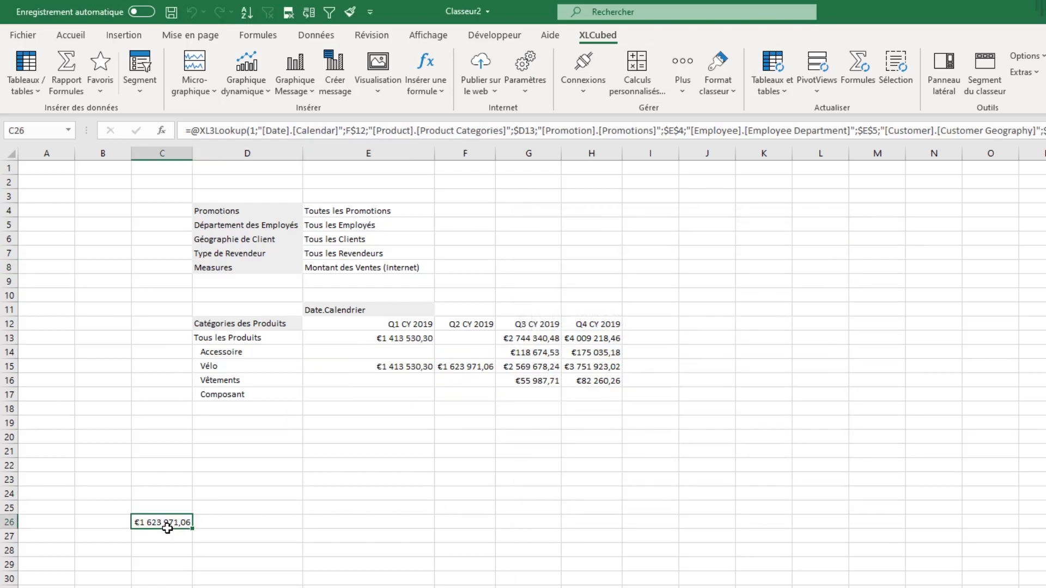
{"action": "left_click_drag", "start_coordinate": [176, 528], "coordinate": [471, 336]}
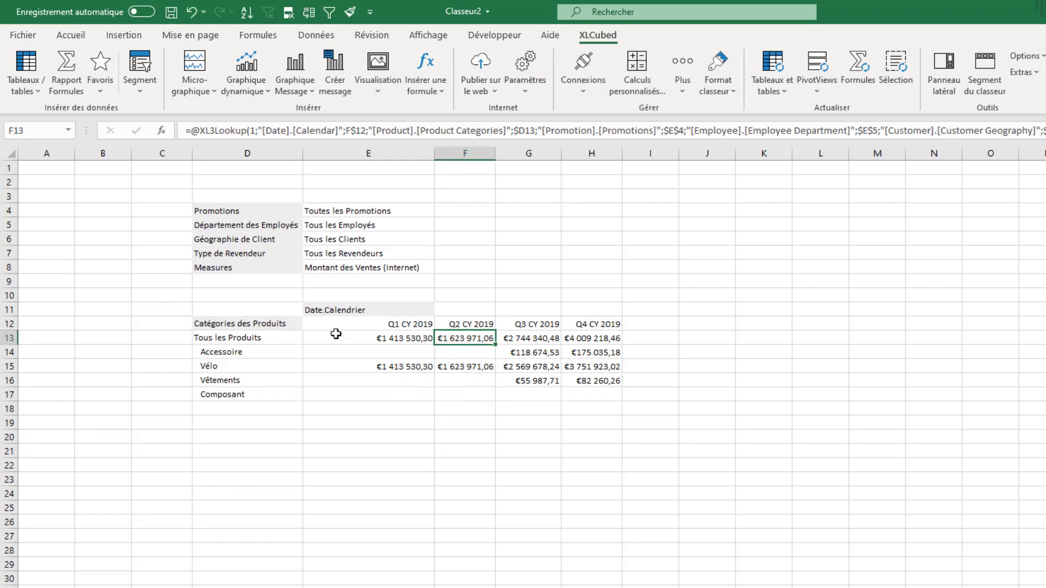
Remove the fill from the Catégories des Produits header in D12, enlarge its font to 14, and fit column D
{"action": "left_click", "coordinate": [281, 325]}
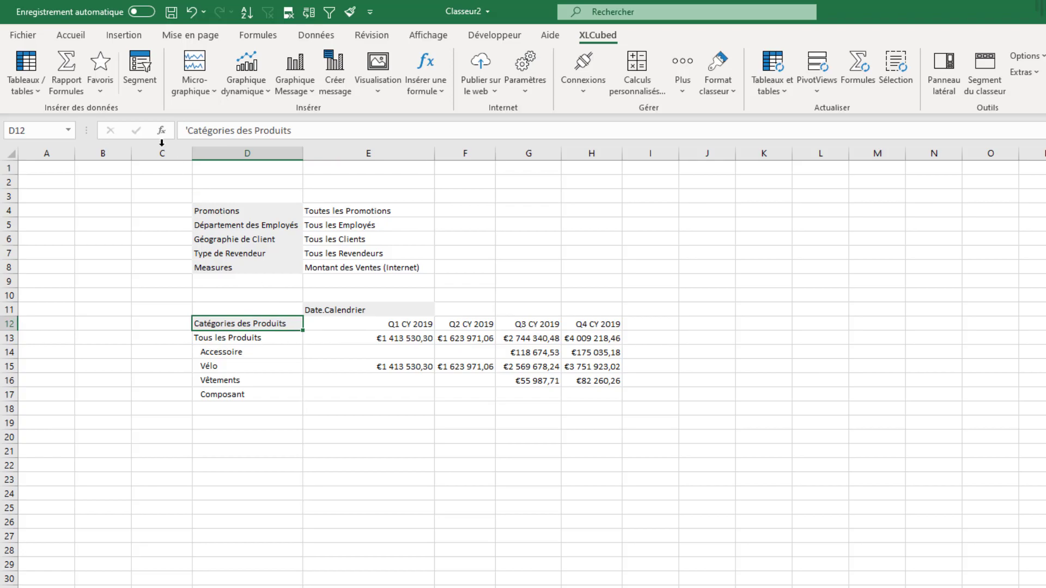
{"action": "left_click", "coordinate": [71, 35]}
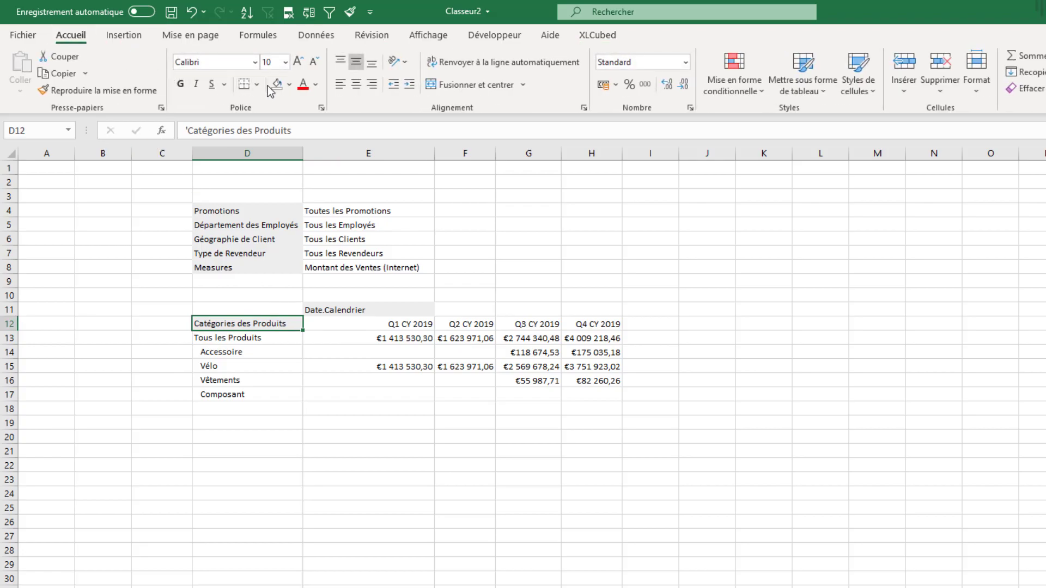
{"action": "left_click", "coordinate": [289, 84]}
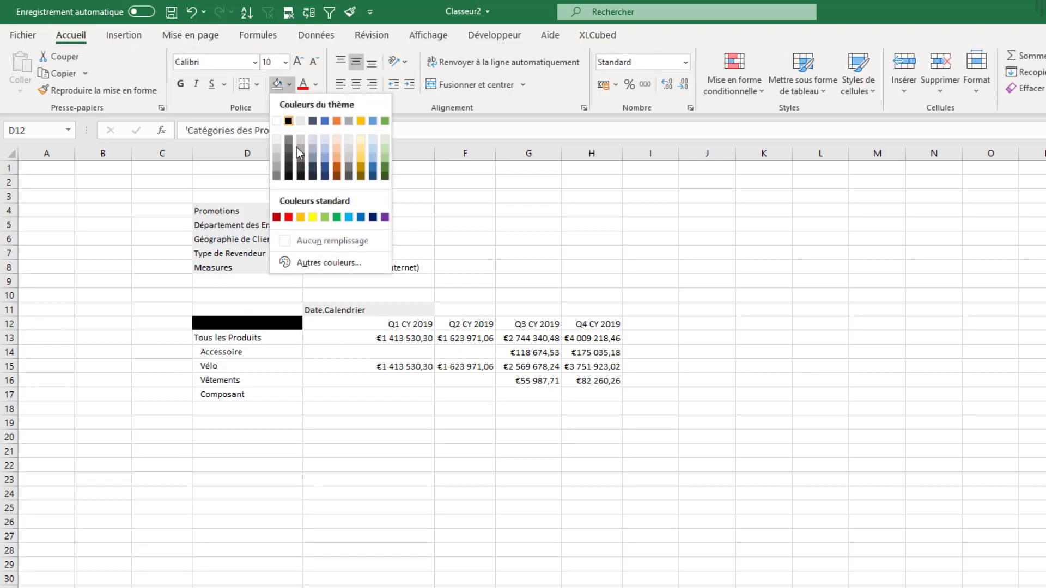
{"action": "left_click", "coordinate": [313, 241]}
{"action": "left_click", "coordinate": [299, 63]}
{"action": "left_click", "coordinate": [299, 63]}
{"action": "left_click", "coordinate": [299, 63]}
{"action": "double_click", "coordinate": [303, 159]}
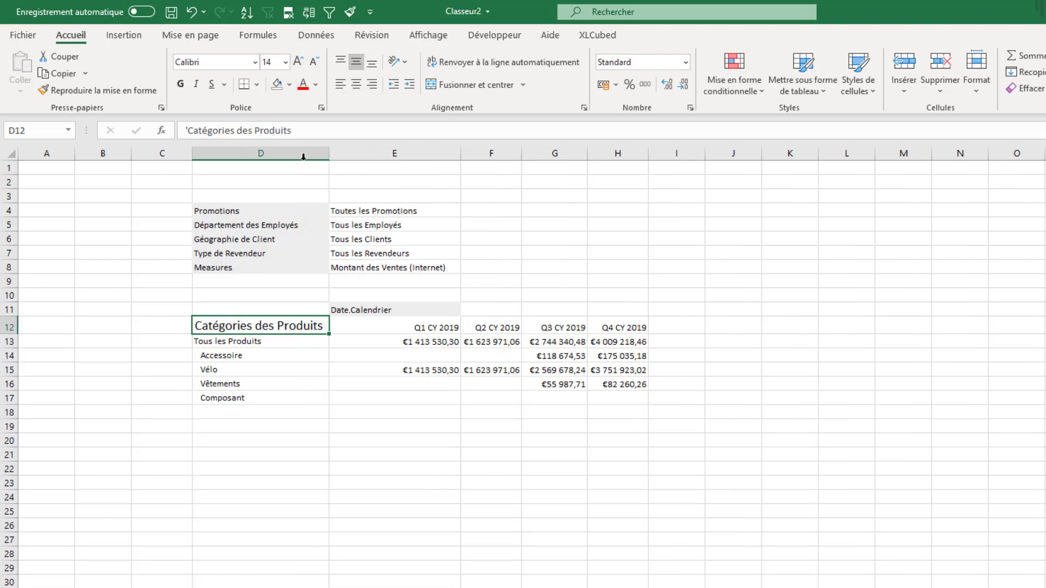
{"action": "left_click", "coordinate": [361, 427]}
Move the Q1 to Q3 CY 2019 block to A12:C18 with columns widened to fit, and the Q4 CY 2019 column to E12:E17
{"action": "left_click_drag", "start_coordinate": [378, 328], "coordinate": [169, 420]}
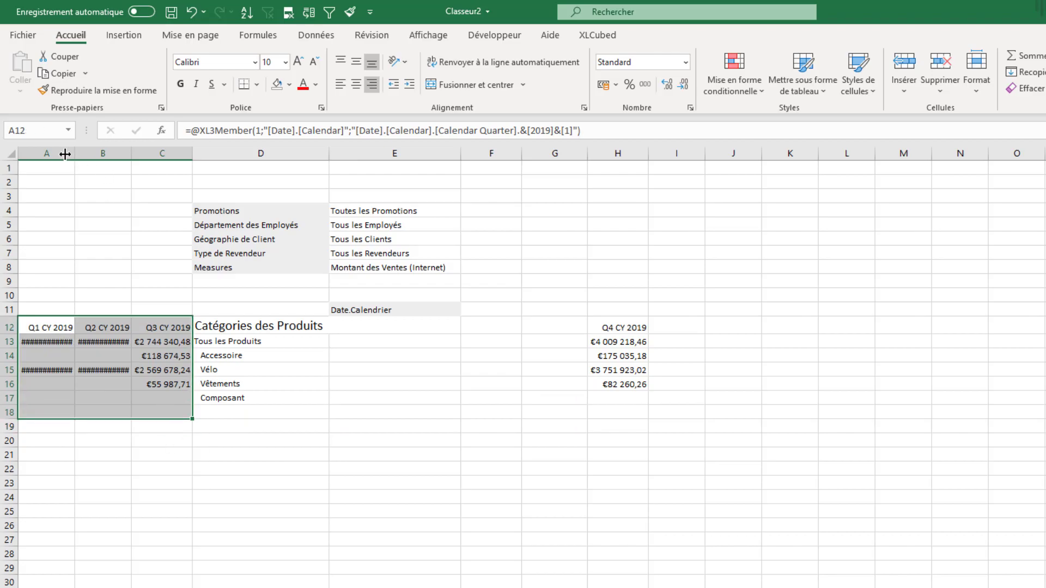
{"action": "left_click_drag", "start_coordinate": [65, 154], "coordinate": [126, 155]}
{"action": "double_click", "coordinate": [131, 154]}
{"action": "left_click", "coordinate": [185, 282]}
{"action": "left_click_drag", "start_coordinate": [619, 327], "coordinate": [437, 397]}
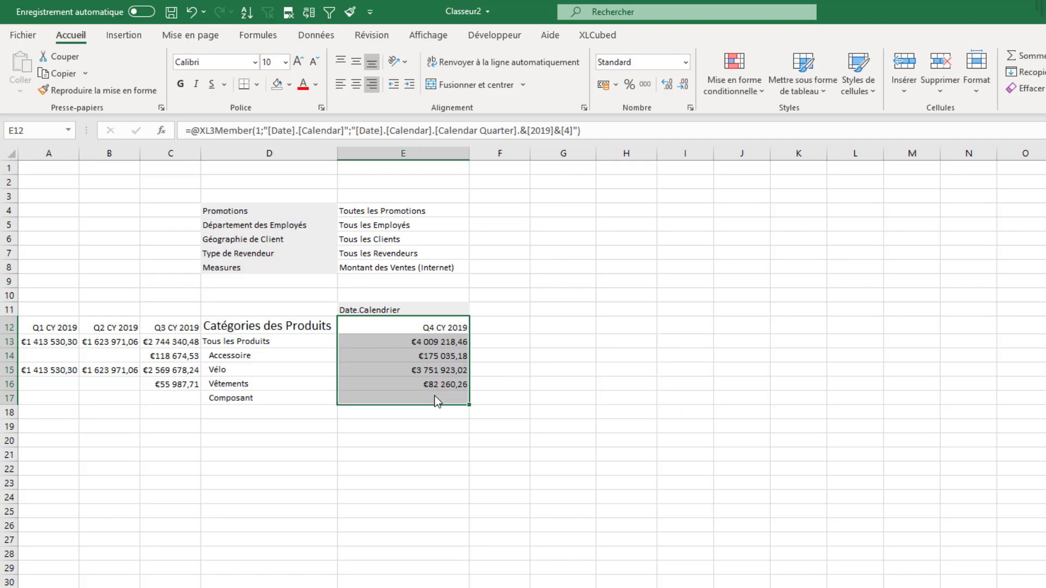
{"action": "left_click", "coordinate": [492, 353]}
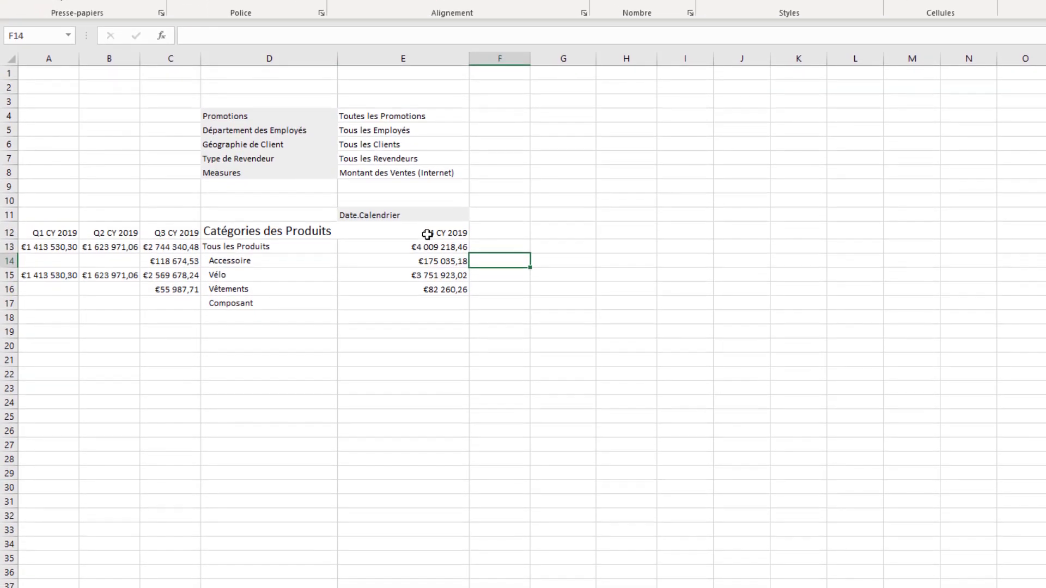
Replace the calendar member in E12 with Q4 CY 2018
{"action": "right_click", "coordinate": [430, 329]}
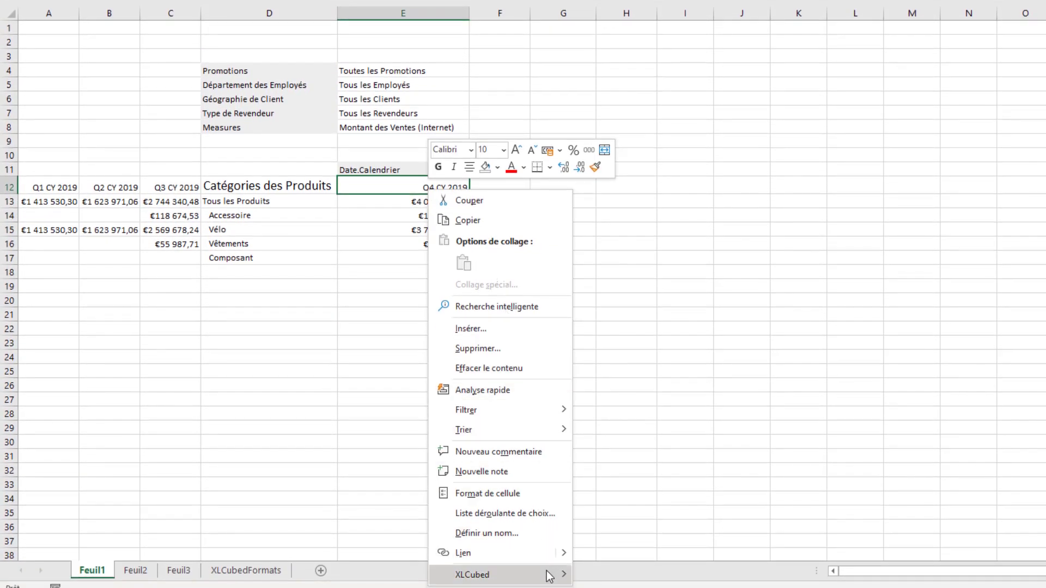
{"action": "mouse_move", "coordinate": [550, 574]}
{"action": "left_click", "coordinate": [619, 566]}
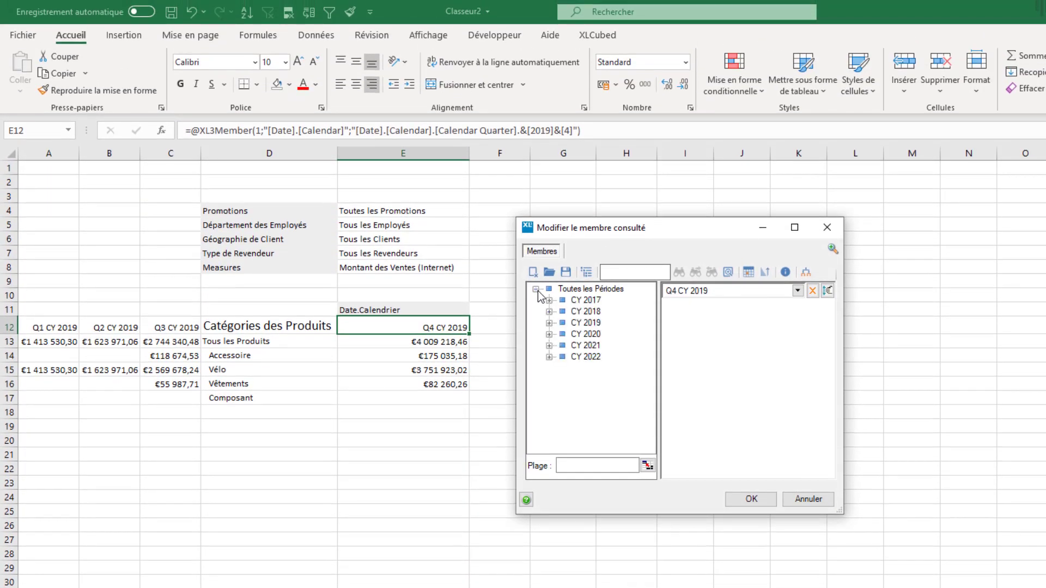
{"action": "left_click", "coordinate": [549, 311]}
{"action": "left_click", "coordinate": [563, 334]}
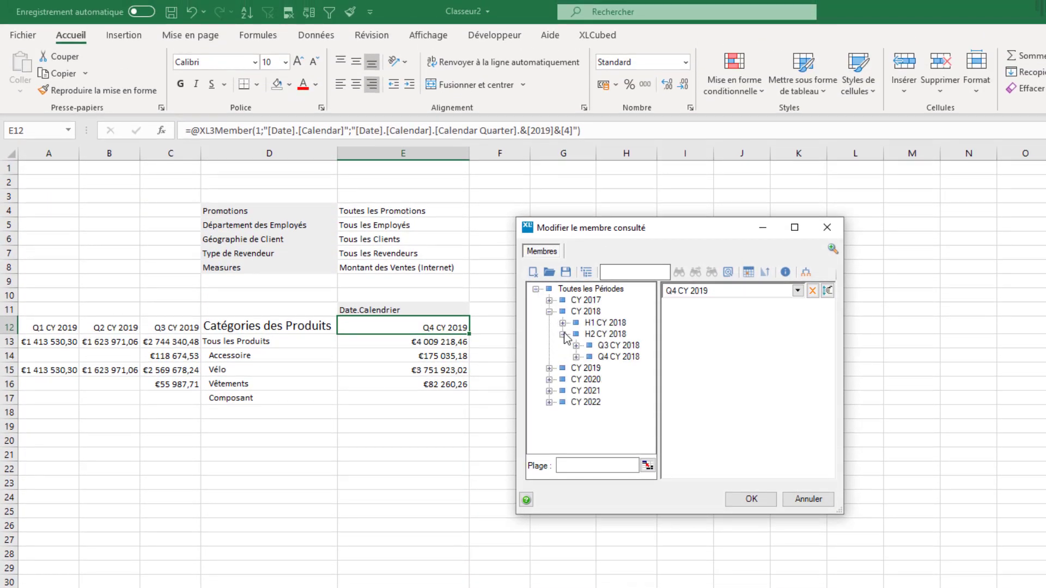
{"action": "left_click_drag", "start_coordinate": [616, 355], "coordinate": [742, 347]}
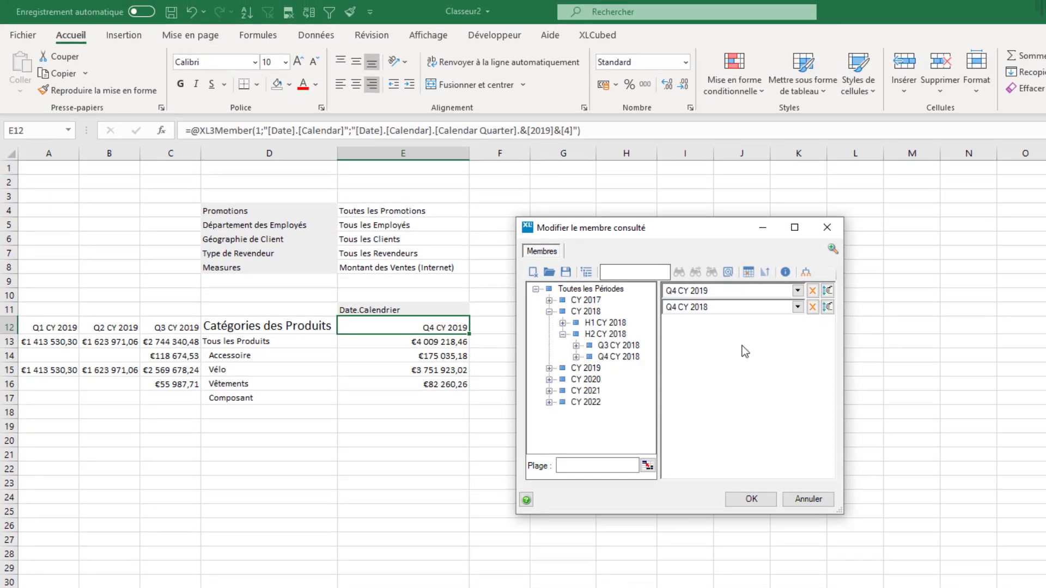
{"action": "left_click", "coordinate": [812, 290]}
{"action": "left_click", "coordinate": [752, 499]}
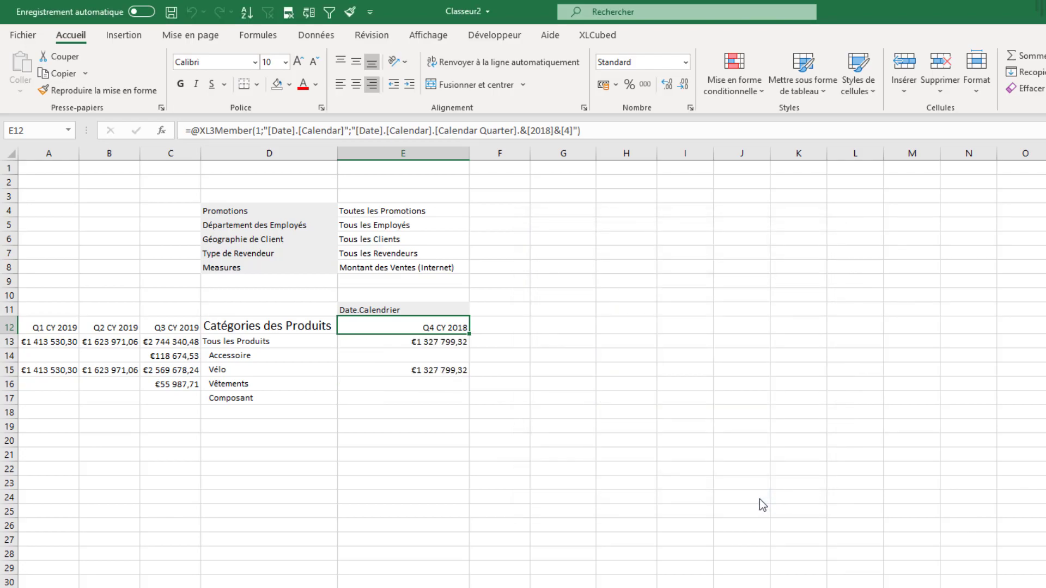
Expand Accessoire in D14 into its subcategories and collapse it again, and try the same drill-down on Vélo in D15
{"action": "left_click", "coordinate": [287, 357]}
{"action": "double_click", "coordinate": [287, 356]}
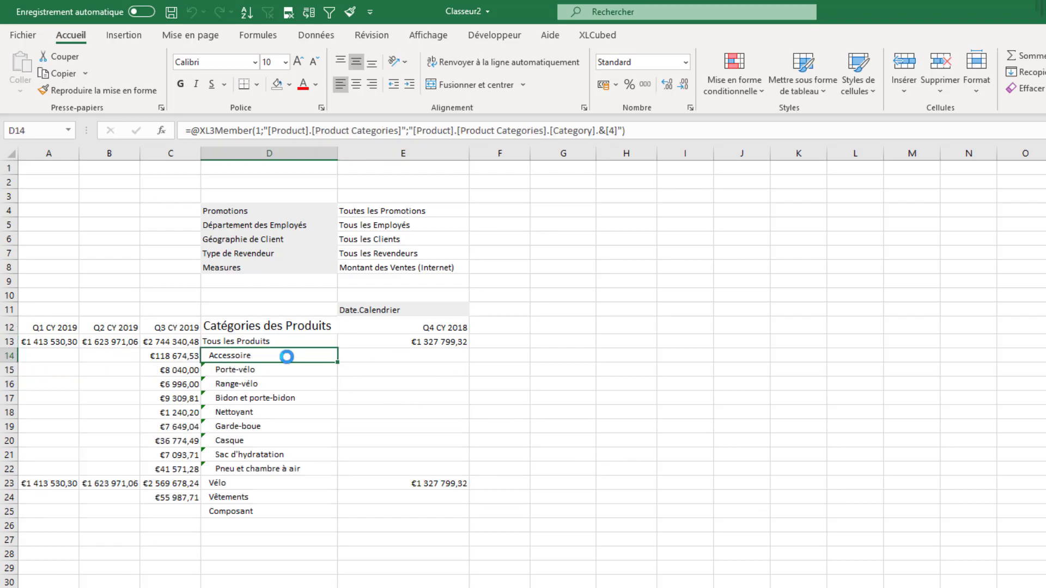
{"action": "double_click", "coordinate": [287, 357]}
{"action": "left_click", "coordinate": [284, 370]}
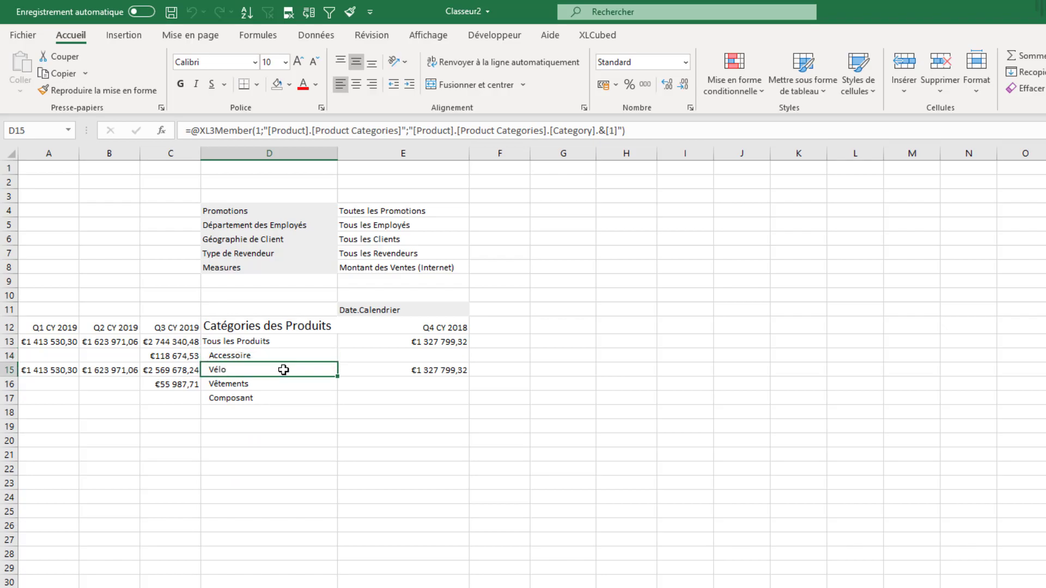
{"action": "double_click", "coordinate": [284, 370]}
{"action": "double_click", "coordinate": [283, 370]}
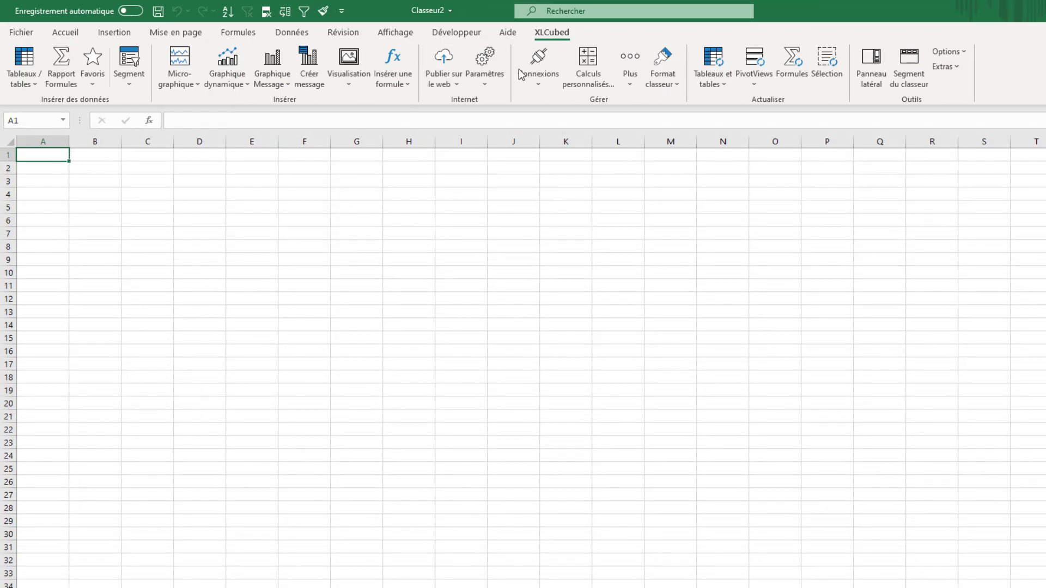
Check the cube connection on the blank sheet and insert an XL3Member formula in D5 for the Measures member Montant des Ventes (Revendeur)
{"action": "left_click", "coordinate": [538, 60]}
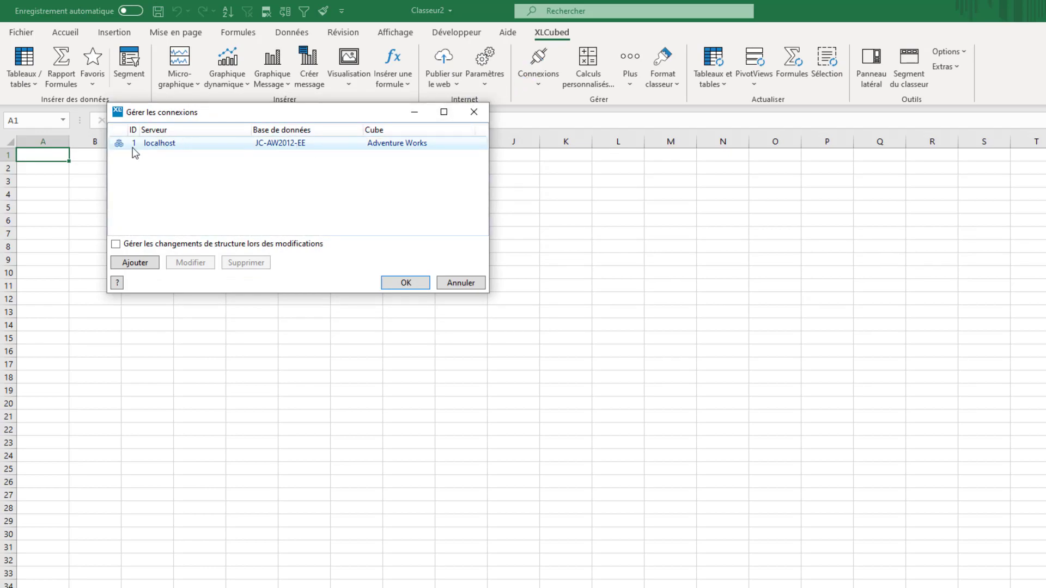
{"action": "left_click", "coordinate": [404, 285]}
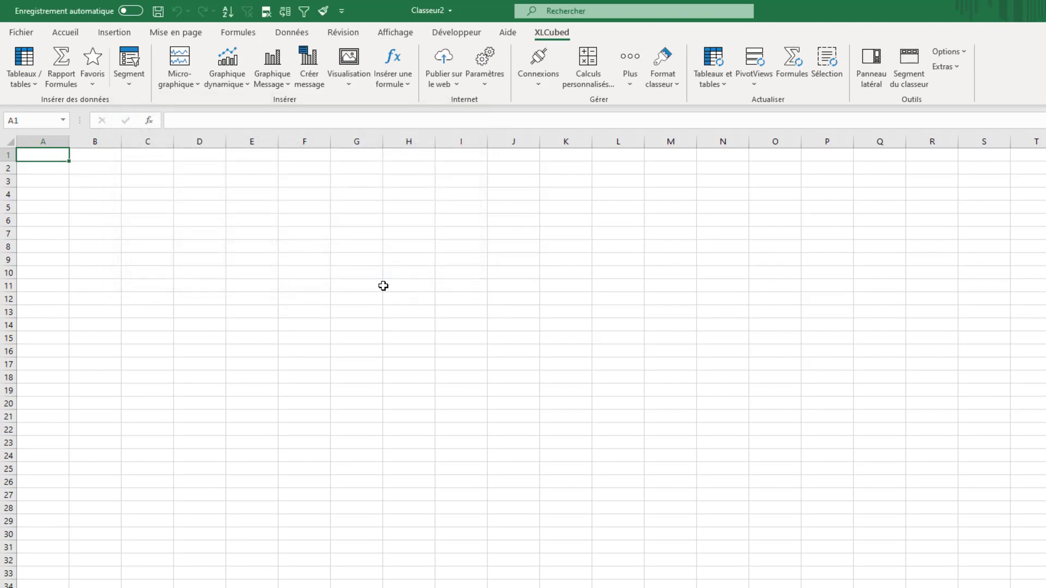
{"action": "left_click", "coordinate": [207, 211]}
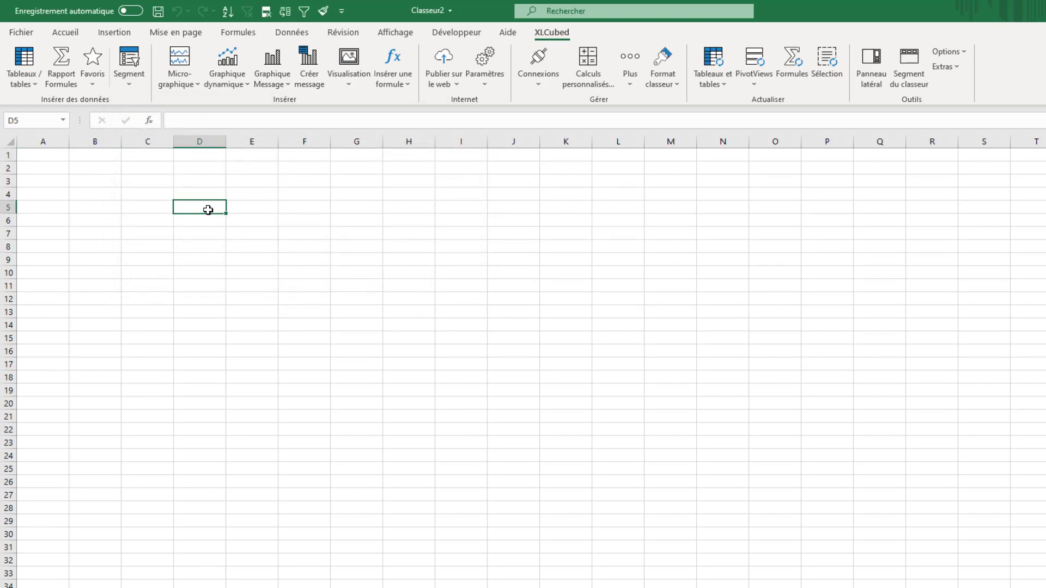
{"action": "left_click", "coordinate": [405, 84]}
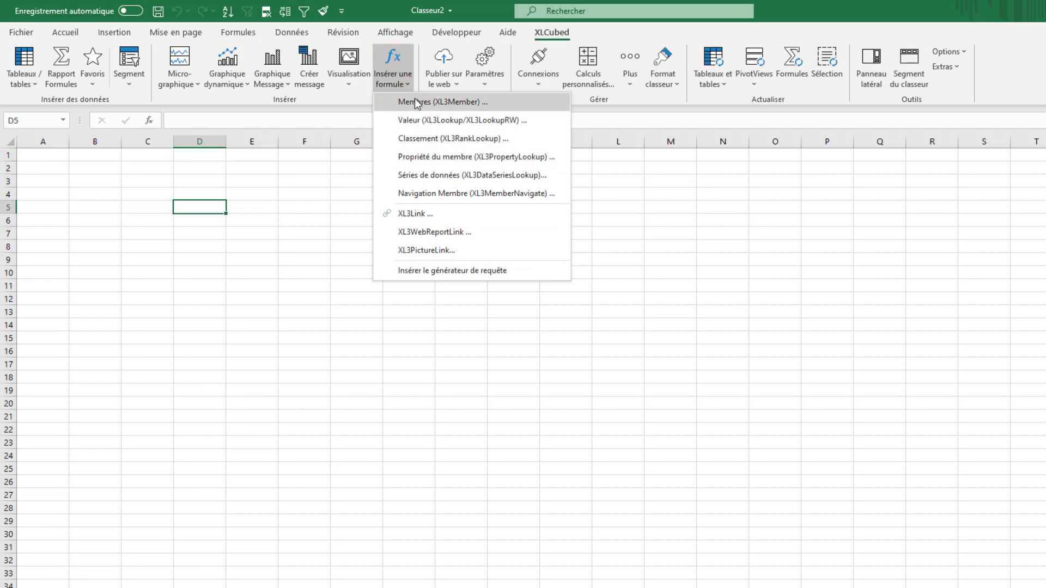
{"action": "left_click", "coordinate": [415, 102]}
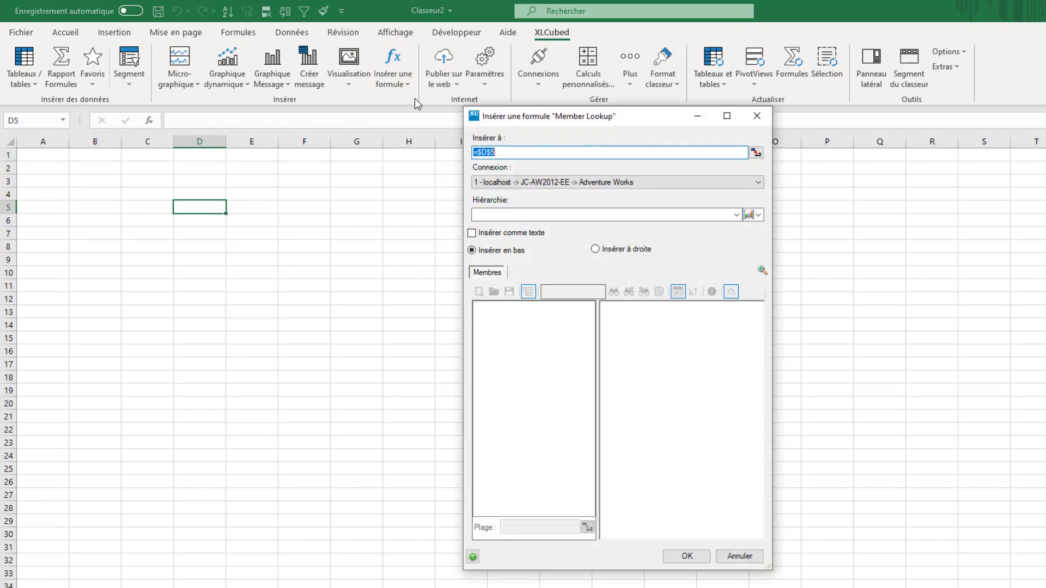
{"action": "left_click", "coordinate": [739, 217]}
{"action": "left_click", "coordinate": [520, 227]}
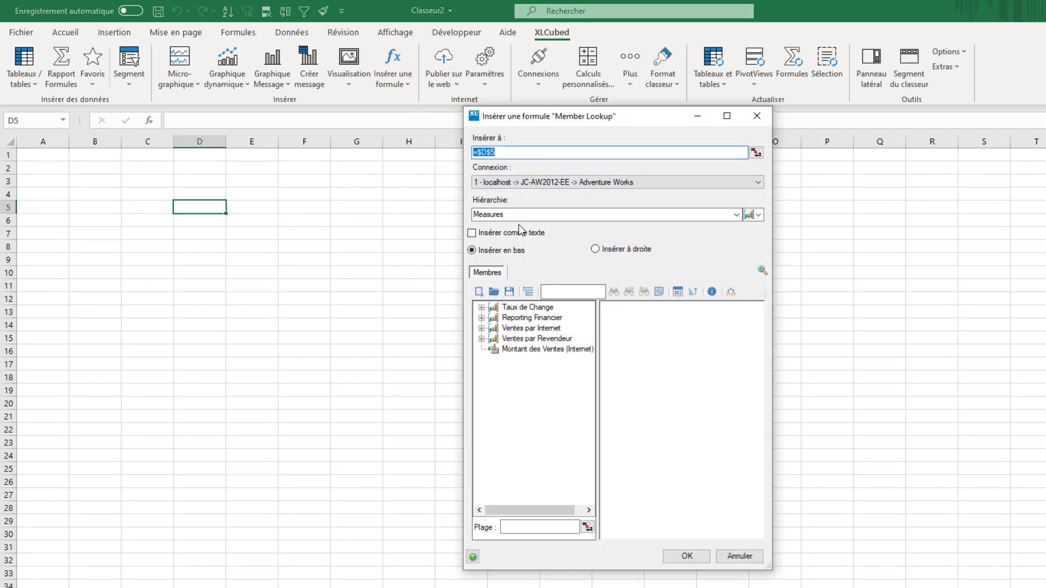
{"action": "left_click", "coordinate": [481, 338]}
{"action": "left_click_drag", "start_coordinate": [544, 349], "coordinate": [659, 337]}
{"action": "left_click", "coordinate": [697, 553]}
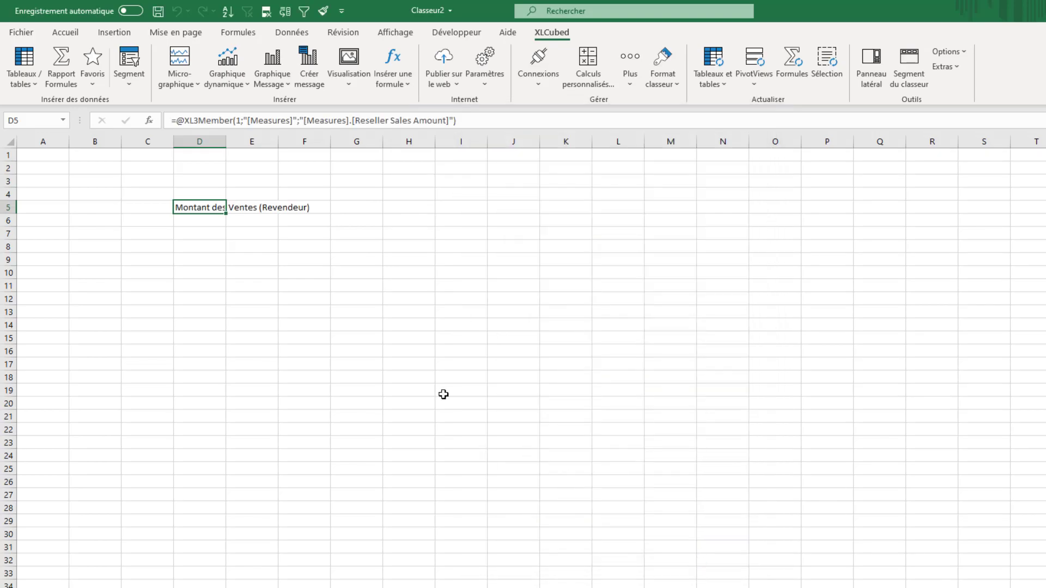
Label the measure in C5 as Mesures
{"action": "left_click", "coordinate": [152, 209]}
{"action": "type", "text": "Mesure"}
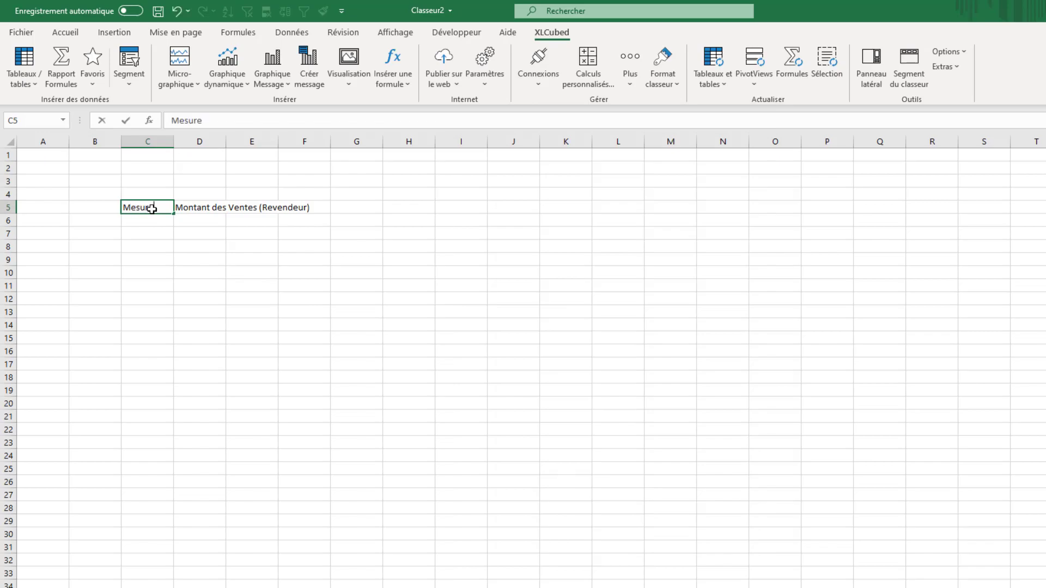
{"action": "key", "text": "Return"}
Insert an XL3Member formula in D6 for Tous les Clients from the Géographie de Client hierarchy
{"action": "left_click", "coordinate": [190, 220]}
{"action": "left_click", "coordinate": [393, 70]}
{"action": "left_click", "coordinate": [431, 98]}
{"action": "left_click", "coordinate": [736, 215]}
{"action": "left_click", "coordinate": [479, 248]}
{"action": "left_click", "coordinate": [540, 281]}
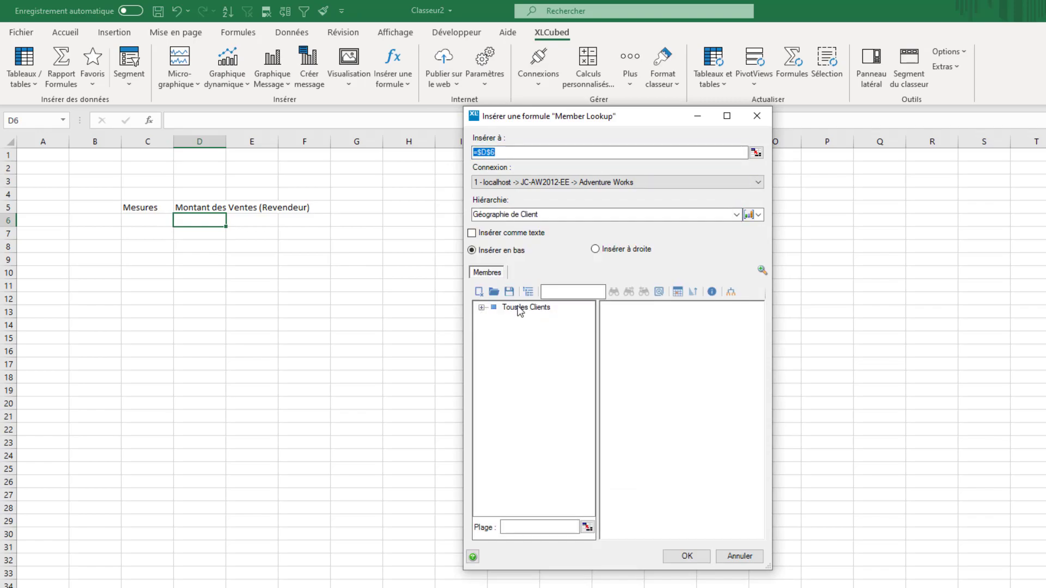
{"action": "left_click", "coordinate": [688, 557]}
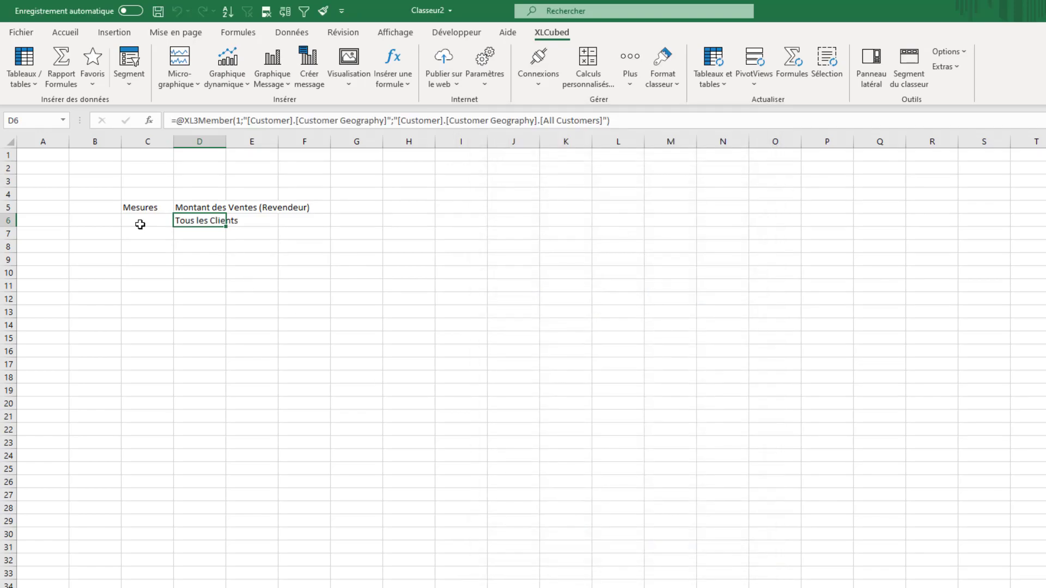
Label C6 as Geographies and fit column C to its contents
{"action": "left_click", "coordinate": [141, 219]}
{"action": "type", "text": "Geographies"}
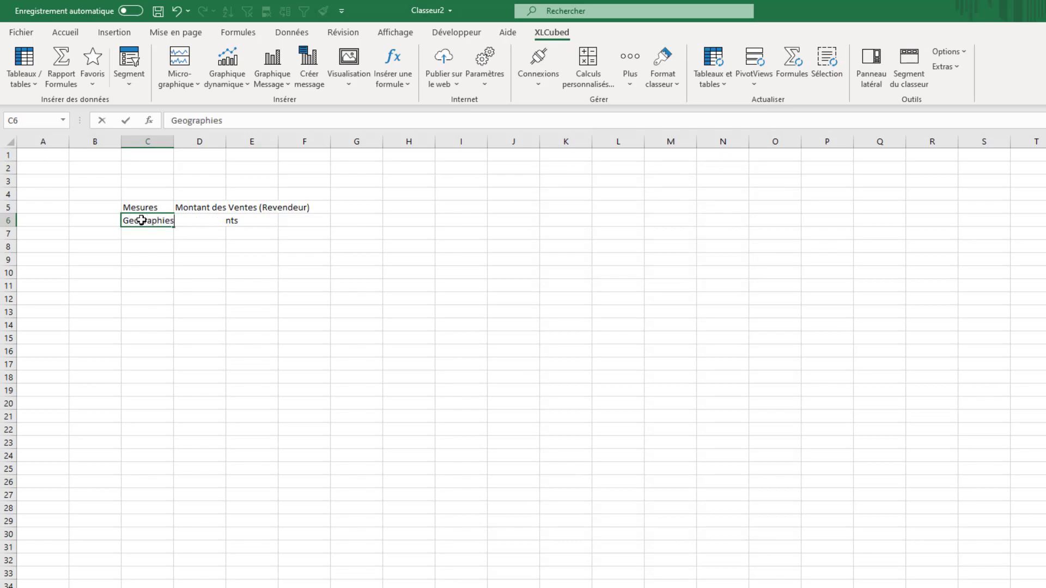
{"action": "key", "text": "Return"}
{"action": "left_click_drag", "start_coordinate": [150, 207], "coordinate": [147, 220]}
{"action": "double_click", "coordinate": [171, 140]}
Set up an XL3Member formula at C9 using the Catégories des Produits hierarchy from the Produit dimension
{"action": "left_click", "coordinate": [154, 263]}
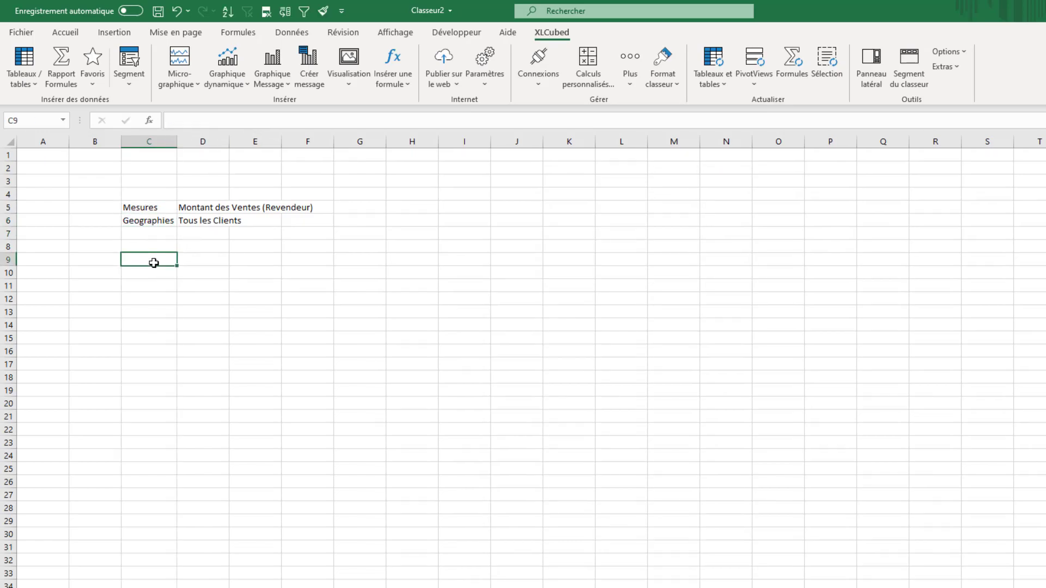
{"action": "left_click", "coordinate": [392, 79]}
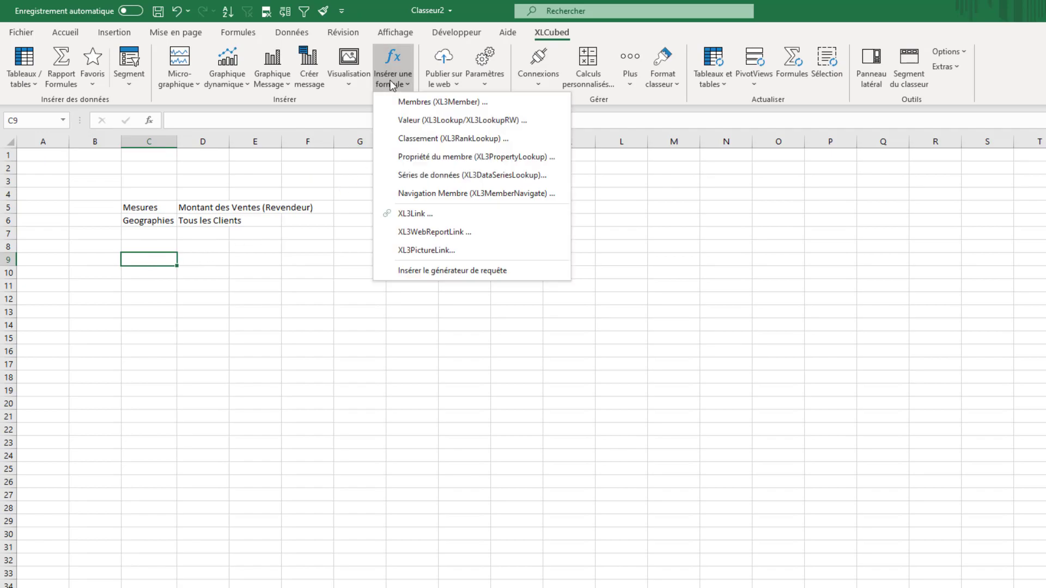
{"action": "left_click", "coordinate": [440, 102]}
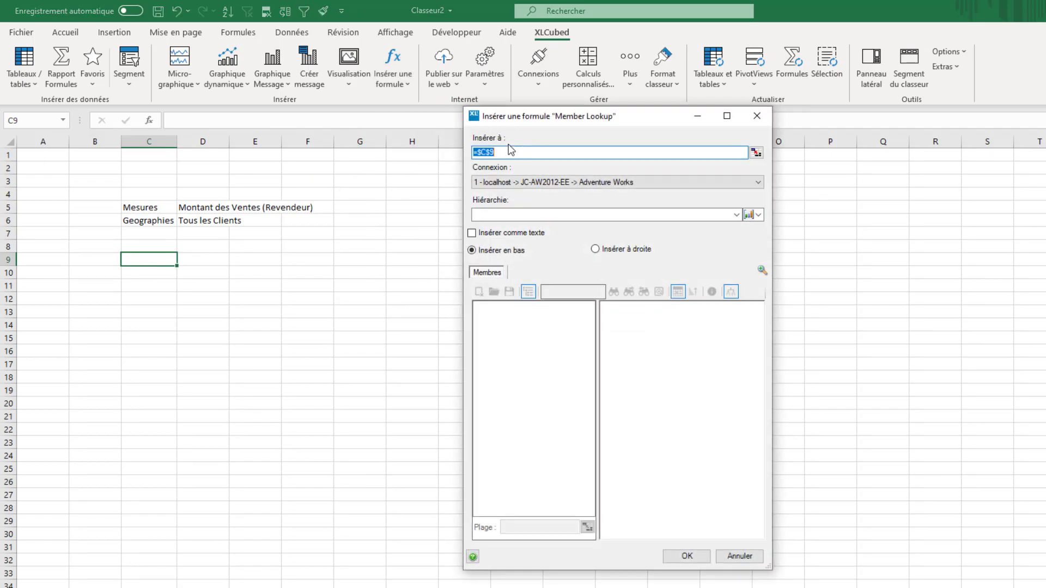
{"action": "left_click", "coordinate": [736, 215]}
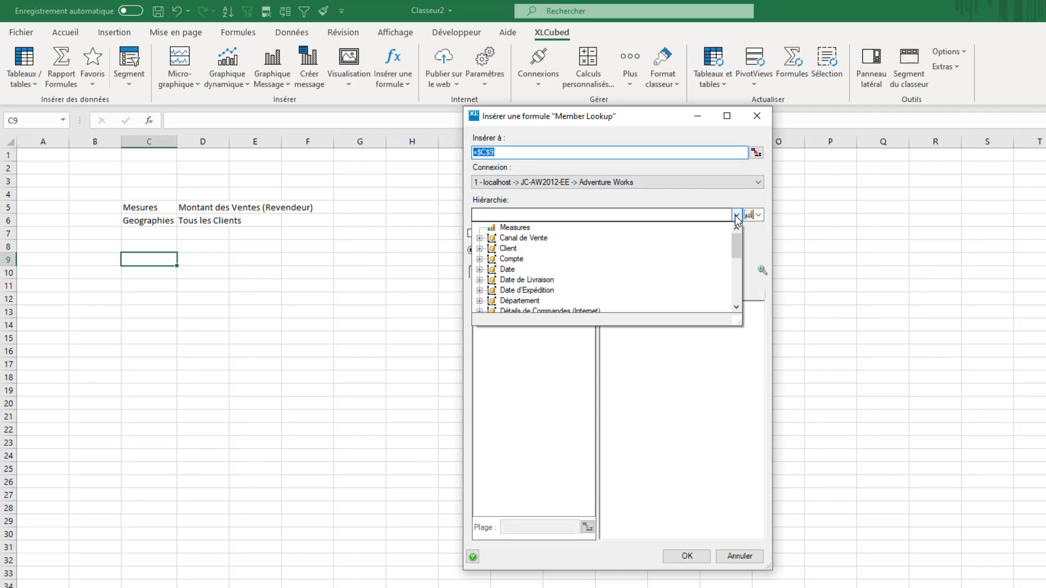
{"action": "scroll", "coordinate": [648, 261], "scroll_direction": "down", "scroll_amount": 1}
{"action": "left_click_drag", "start_coordinate": [736, 323], "coordinate": [748, 413]}
{"action": "left_click", "coordinate": [479, 363]}
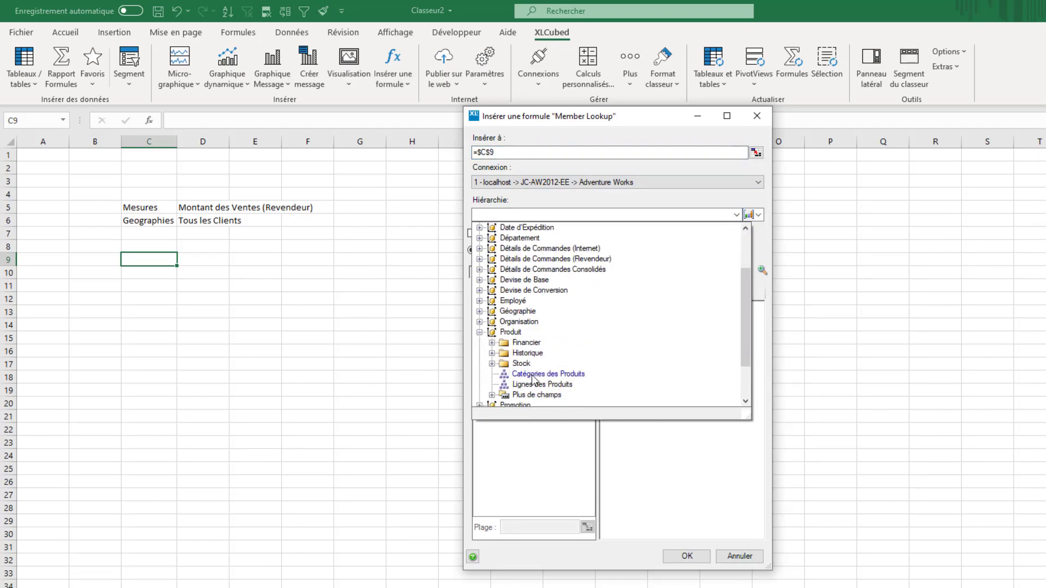
{"action": "left_click", "coordinate": [533, 381]}
Select Tous les Produits and its children (Enfants) as members and insert them downwards from C9
{"action": "left_click_drag", "start_coordinate": [521, 308], "coordinate": [662, 309]}
{"action": "left_click", "coordinate": [663, 309]}
{"action": "left_click", "coordinate": [543, 309]}
{"action": "left_click_drag", "start_coordinate": [543, 309], "coordinate": [646, 329]}
{"action": "left_click", "coordinate": [648, 325]}
{"action": "left_click", "coordinate": [679, 344]}
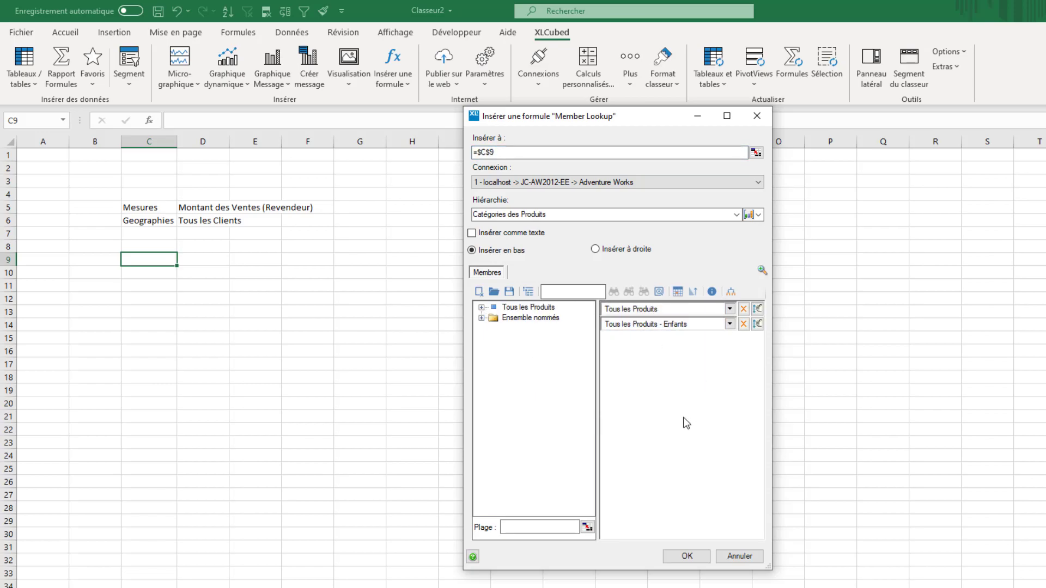
{"action": "left_click", "coordinate": [694, 555]}
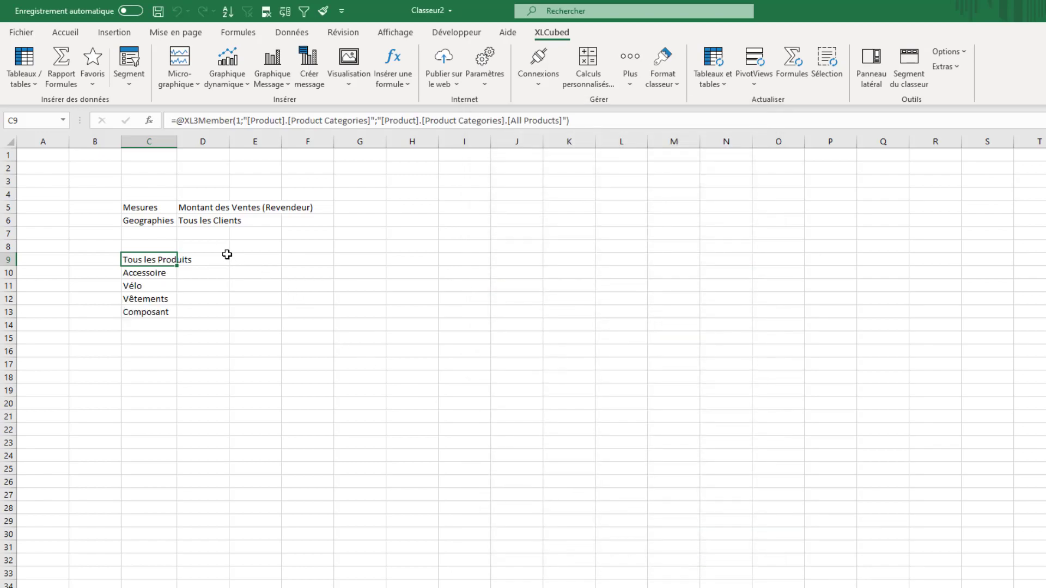
Set up an XL3Member formula at D8 using the Date.Calendrier hierarchy
{"action": "left_click", "coordinate": [212, 246]}
{"action": "left_click", "coordinate": [399, 83]}
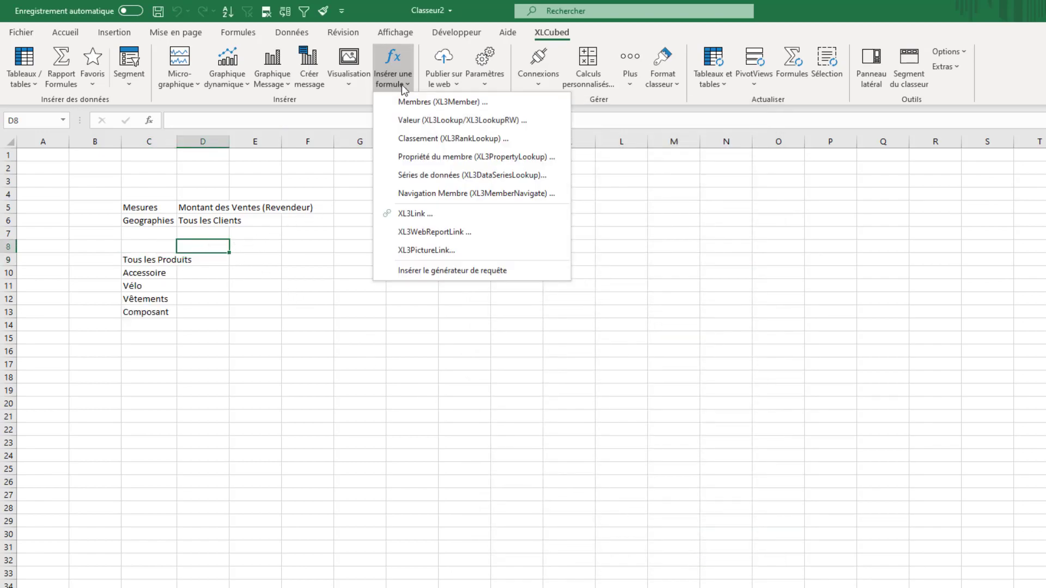
{"action": "left_click", "coordinate": [430, 109]}
{"action": "left_click", "coordinate": [736, 214]}
{"action": "double_click", "coordinate": [493, 270]}
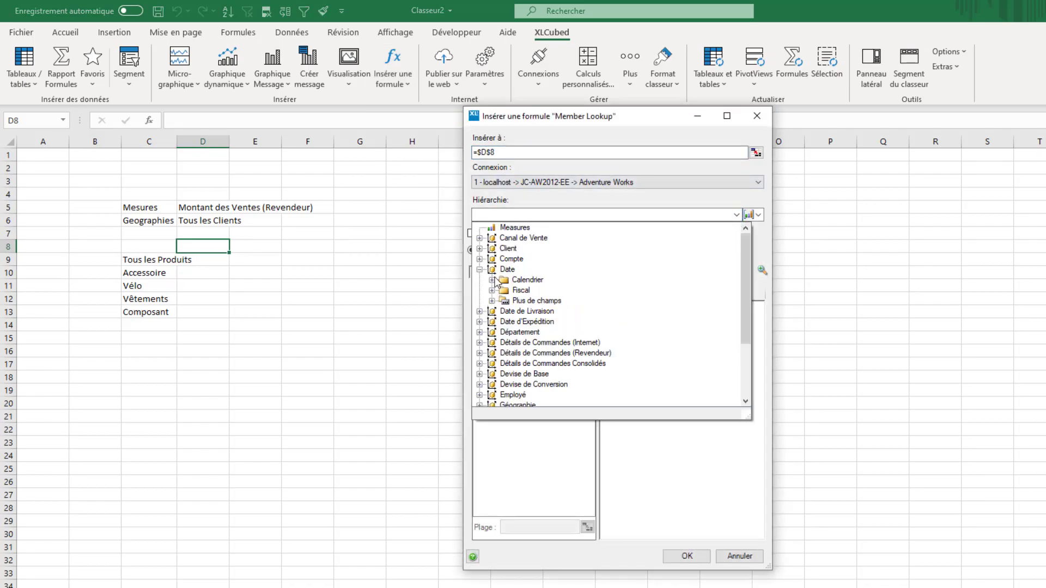
{"action": "left_click", "coordinate": [493, 280]}
{"action": "left_click", "coordinate": [550, 302]}
Choose the descendants of CY 2019 at the Trimestre Civile level and insert them to the right from D8
{"action": "left_click", "coordinate": [482, 307]}
{"action": "left_click_drag", "start_coordinate": [527, 338], "coordinate": [680, 350]}
{"action": "left_click", "coordinate": [722, 314]}
{"action": "left_click", "coordinate": [727, 309]}
{"action": "left_click", "coordinate": [675, 381]}
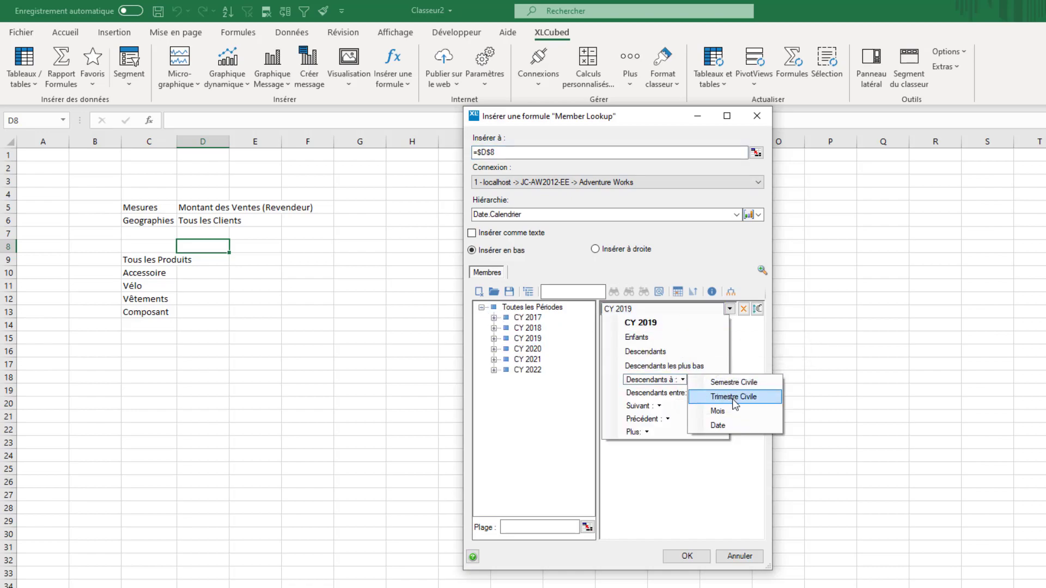
{"action": "left_click", "coordinate": [733, 396]}
{"action": "left_click", "coordinate": [640, 251]}
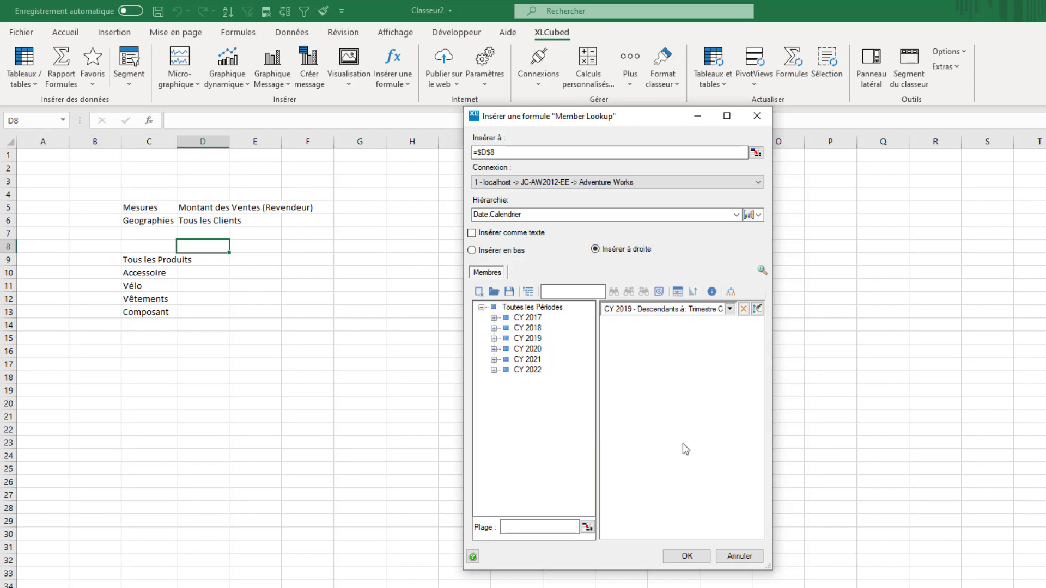
{"action": "left_click", "coordinate": [686, 556]}
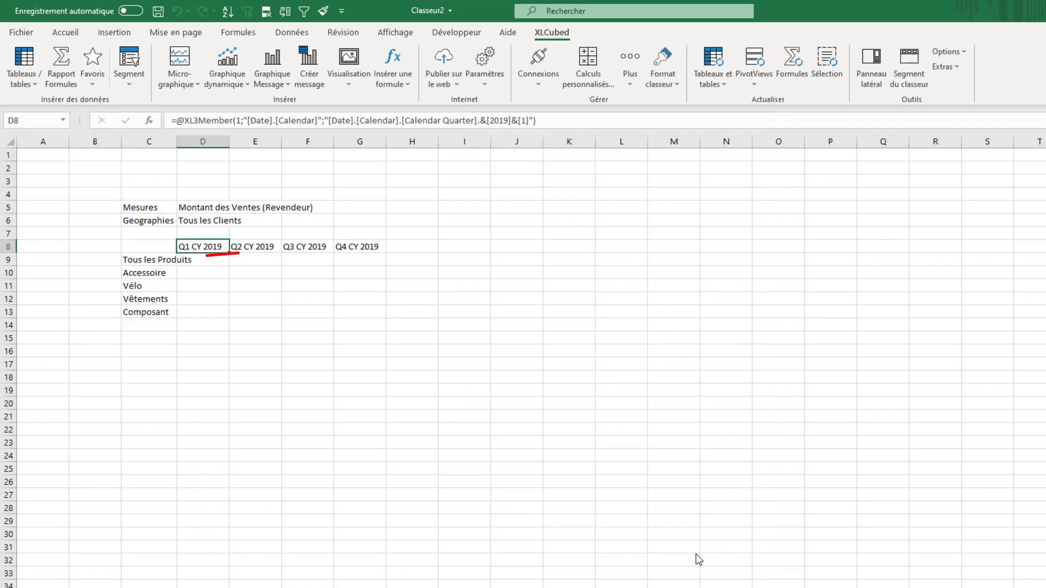
Fit column C to its contents and start an XL3Lookup value formula in D9
{"action": "left_click", "coordinate": [214, 259]}
{"action": "double_click", "coordinate": [173, 139]}
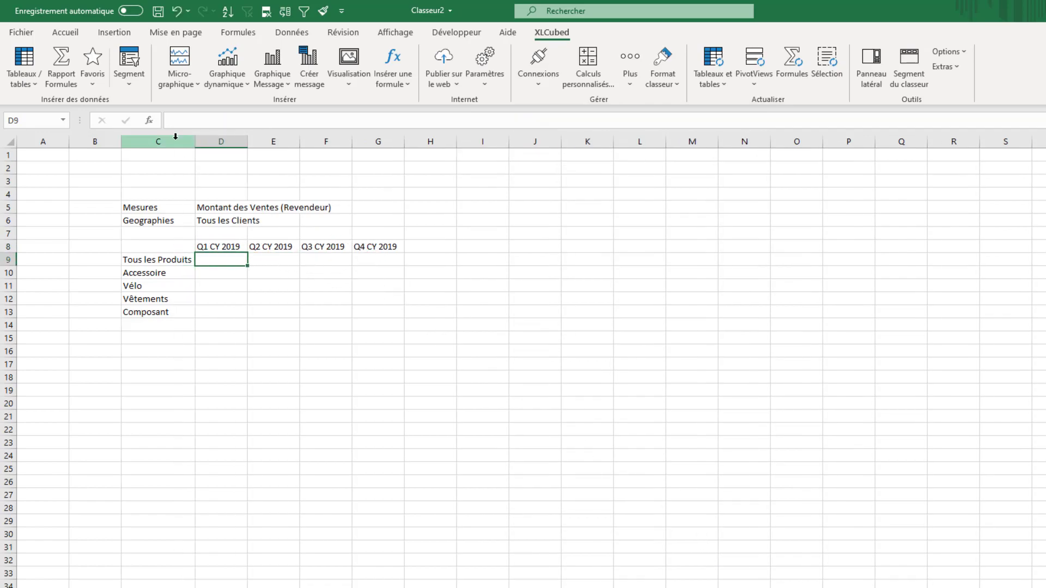
{"action": "left_click", "coordinate": [403, 86]}
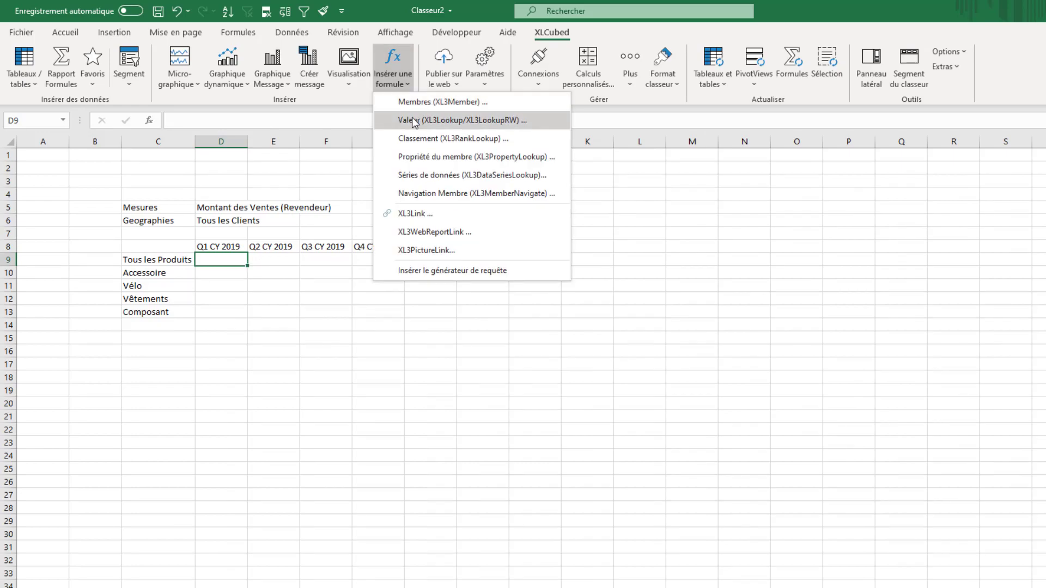
{"action": "left_click", "coordinate": [414, 121]}
Add the Measures hierarchy to the lookup and link its selection to cell D5
{"action": "left_click", "coordinate": [593, 338]}
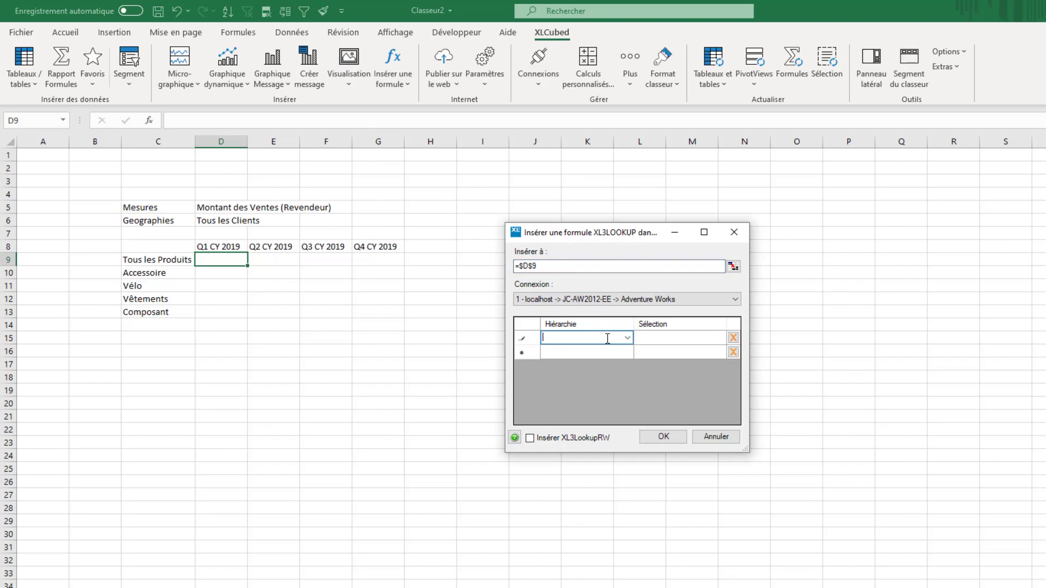
{"action": "left_click", "coordinate": [628, 338]}
{"action": "left_click", "coordinate": [586, 350]}
{"action": "left_click", "coordinate": [679, 338]}
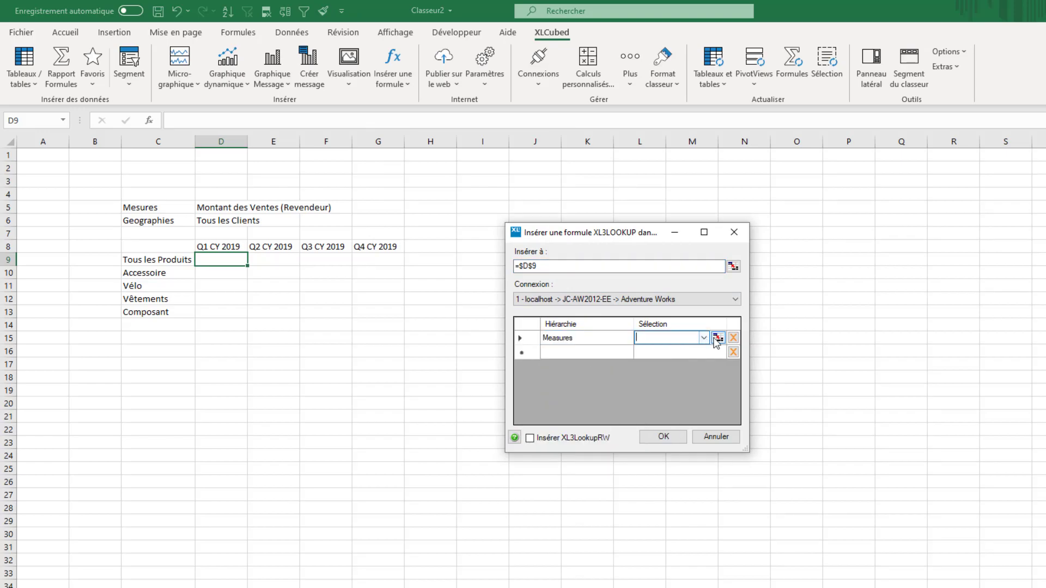
{"action": "left_click", "coordinate": [713, 339]}
{"action": "left_click", "coordinate": [231, 207]}
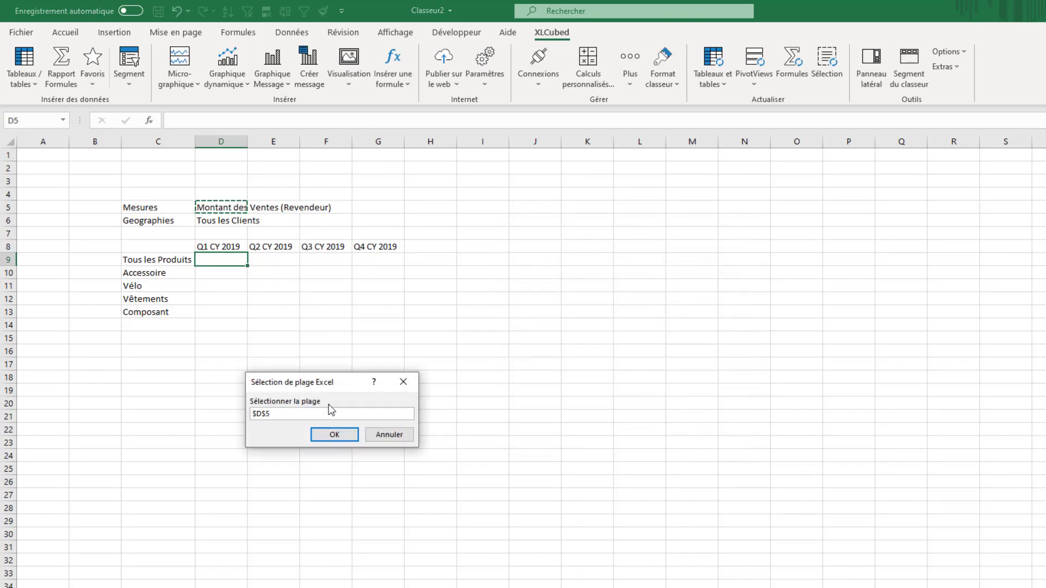
{"action": "left_click", "coordinate": [336, 436]}
Add the Géographie de Client hierarchy to the lookup and link its selection to cell D6
{"action": "left_click", "coordinate": [617, 353]}
{"action": "left_click", "coordinate": [628, 352]}
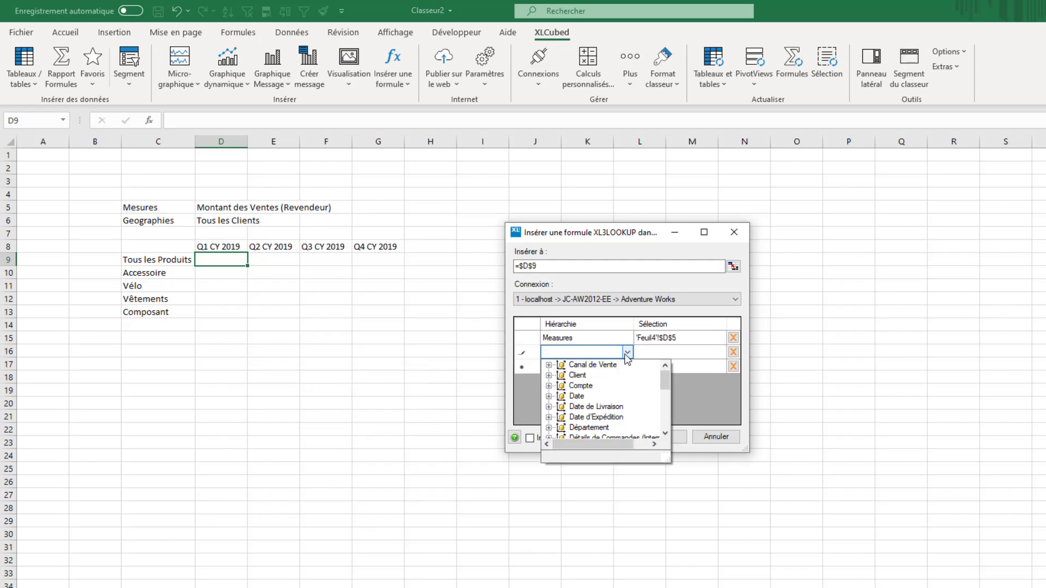
{"action": "left_click", "coordinate": [548, 375]}
{"action": "left_click", "coordinate": [599, 406]}
{"action": "left_click", "coordinate": [676, 353]}
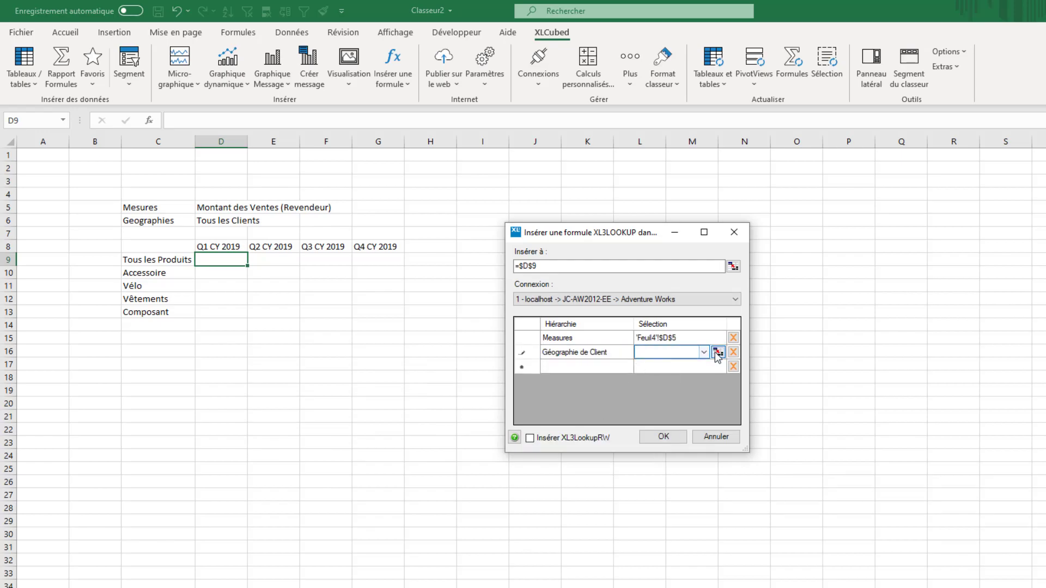
{"action": "left_click", "coordinate": [713, 352]}
{"action": "left_click", "coordinate": [236, 221]}
{"action": "left_click", "coordinate": [335, 434]}
Add the Catégories des Produits hierarchy to the lookup and link its selection to cell C9
{"action": "left_click", "coordinate": [602, 366]}
{"action": "left_click", "coordinate": [628, 367]}
{"action": "scroll", "coordinate": [624, 403], "scroll_direction": "down", "scroll_amount": 5}
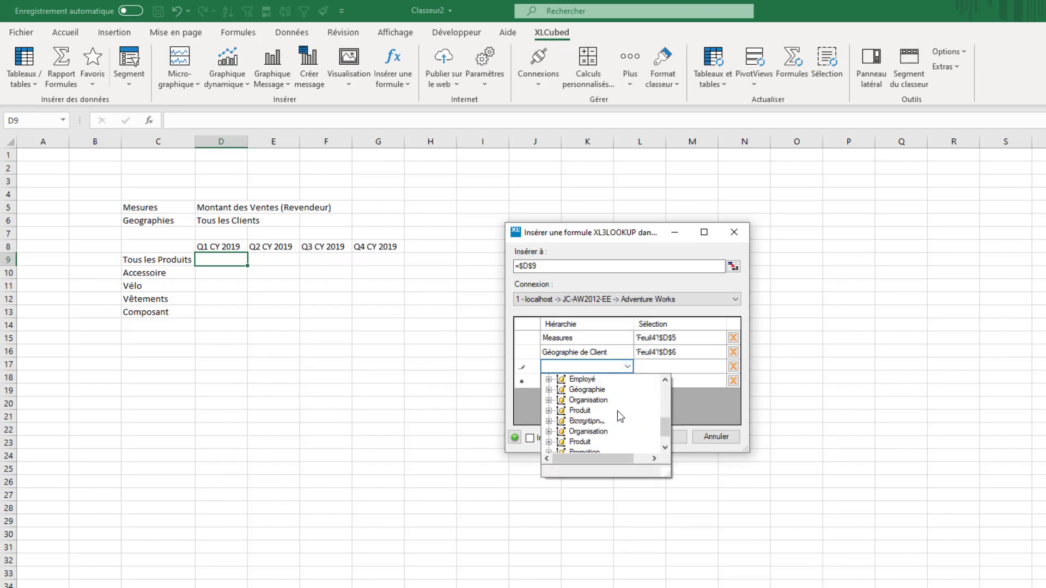
{"action": "left_click", "coordinate": [549, 411]}
{"action": "left_click", "coordinate": [610, 422]}
{"action": "left_click", "coordinate": [692, 366]}
{"action": "left_click", "coordinate": [716, 367]}
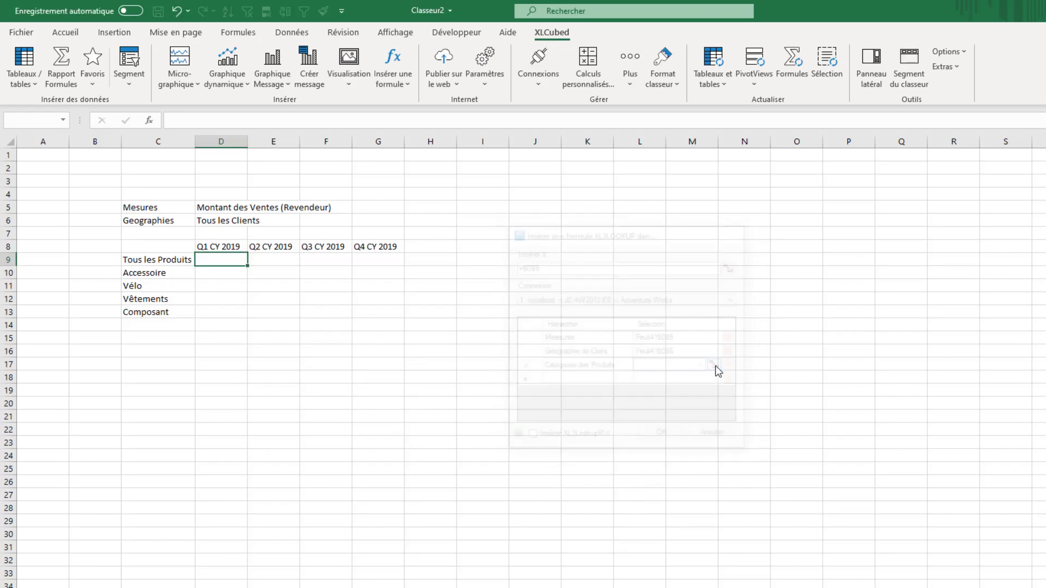
{"action": "left_click", "coordinate": [163, 259]}
{"action": "left_click", "coordinate": [335, 434]}
Add the Date.Calendrier hierarchy linked to cell D8 and insert the XL3Lookup formula in D9
{"action": "left_click", "coordinate": [599, 381]}
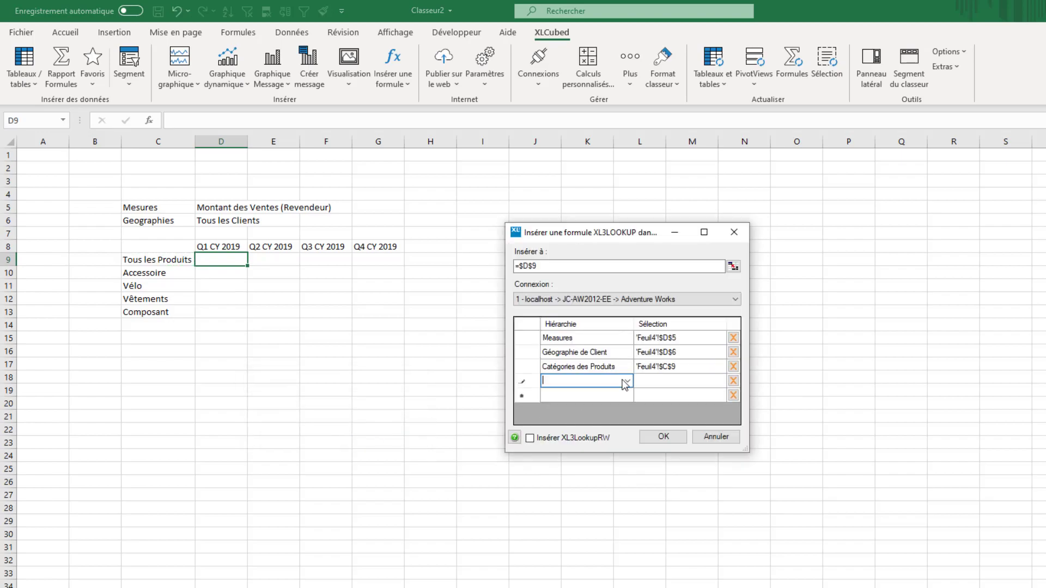
{"action": "left_click", "coordinate": [627, 381]}
{"action": "left_click", "coordinate": [549, 425]}
{"action": "left_click", "coordinate": [560, 435]}
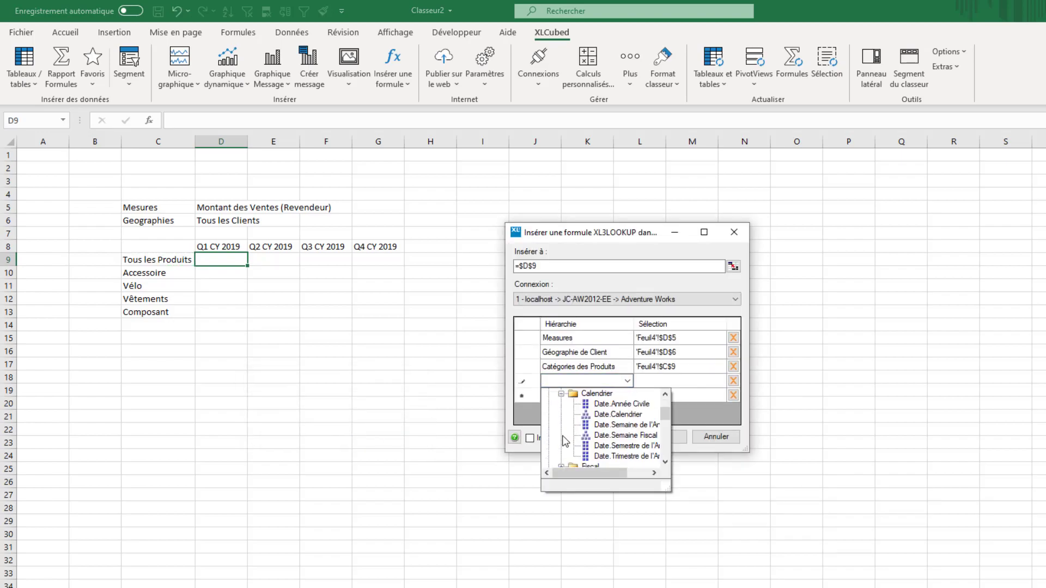
{"action": "left_click", "coordinate": [629, 419]}
{"action": "left_click", "coordinate": [688, 380]}
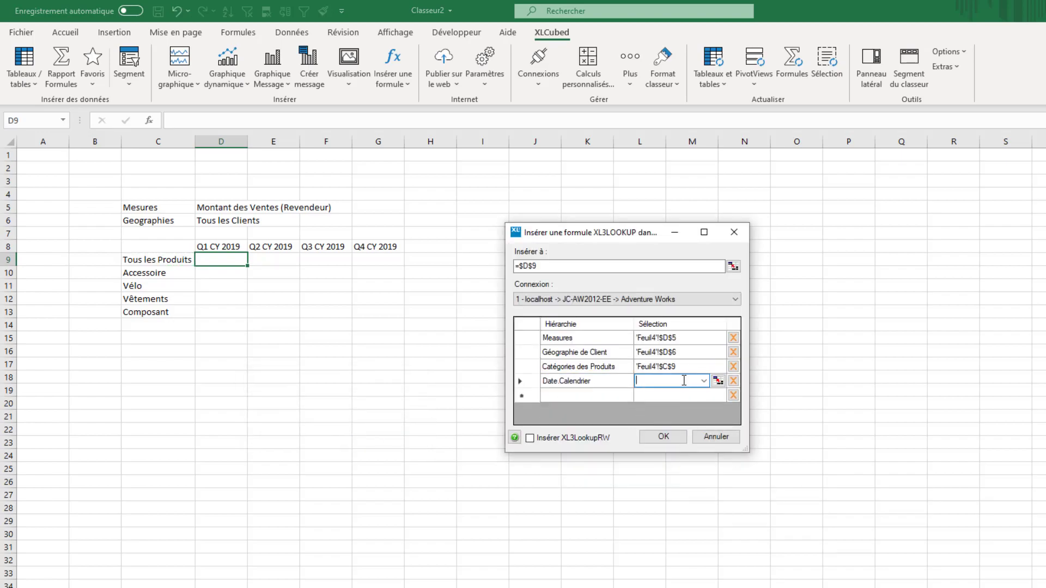
{"action": "left_click", "coordinate": [717, 380]}
{"action": "left_click", "coordinate": [235, 245]}
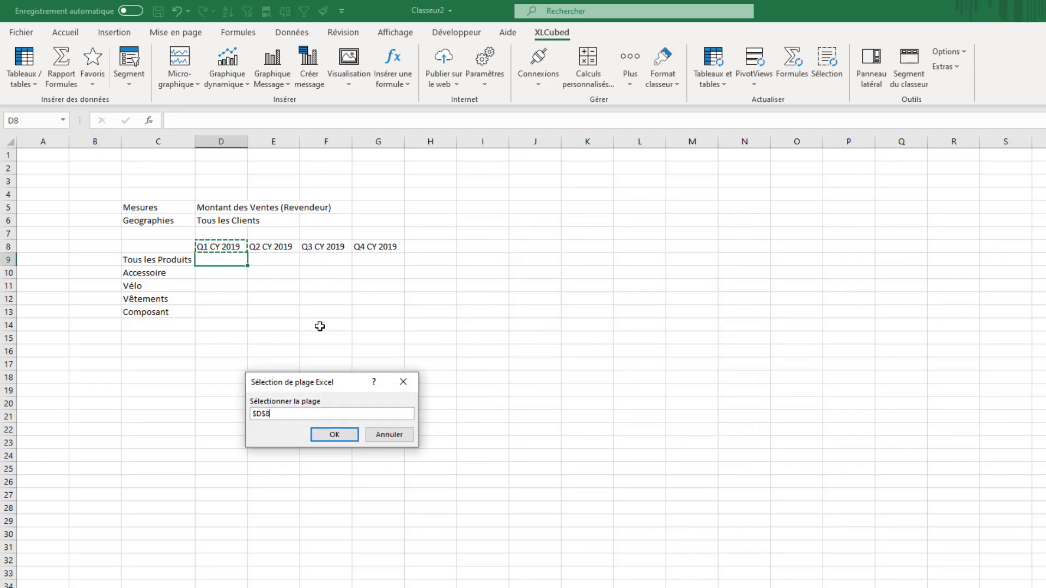
{"action": "left_click", "coordinate": [335, 434]}
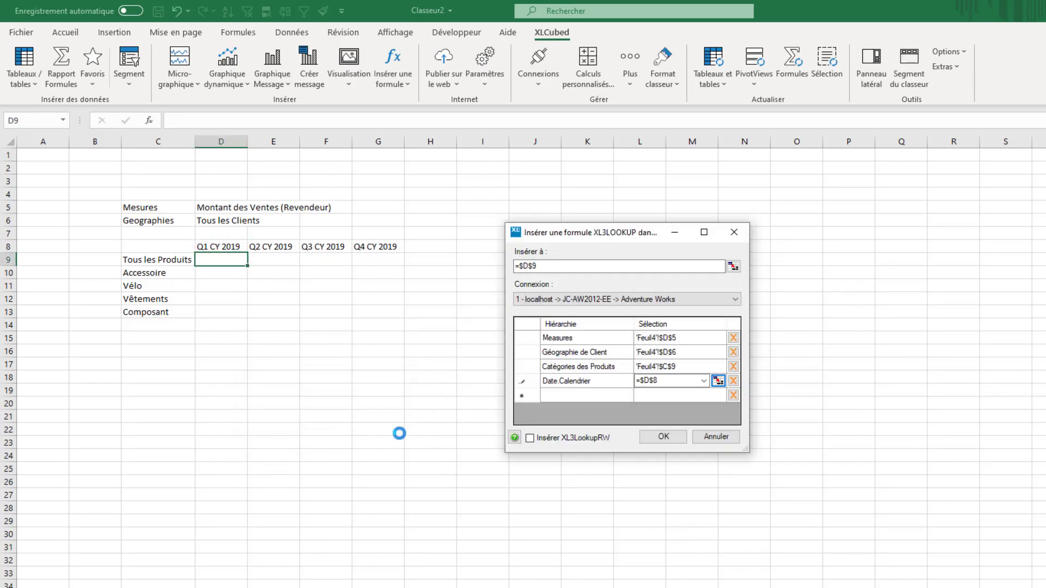
{"action": "left_click", "coordinate": [655, 437]}
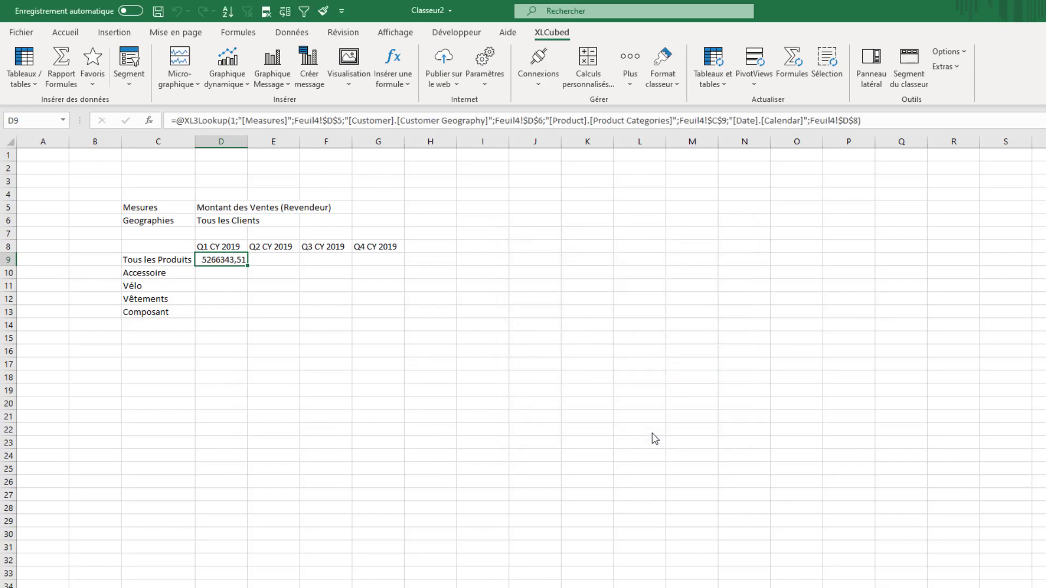
Change the product and date references in D9's XL3Lookup formula to the mixed references $C9 and D$8
{"action": "key", "text": "F2"}
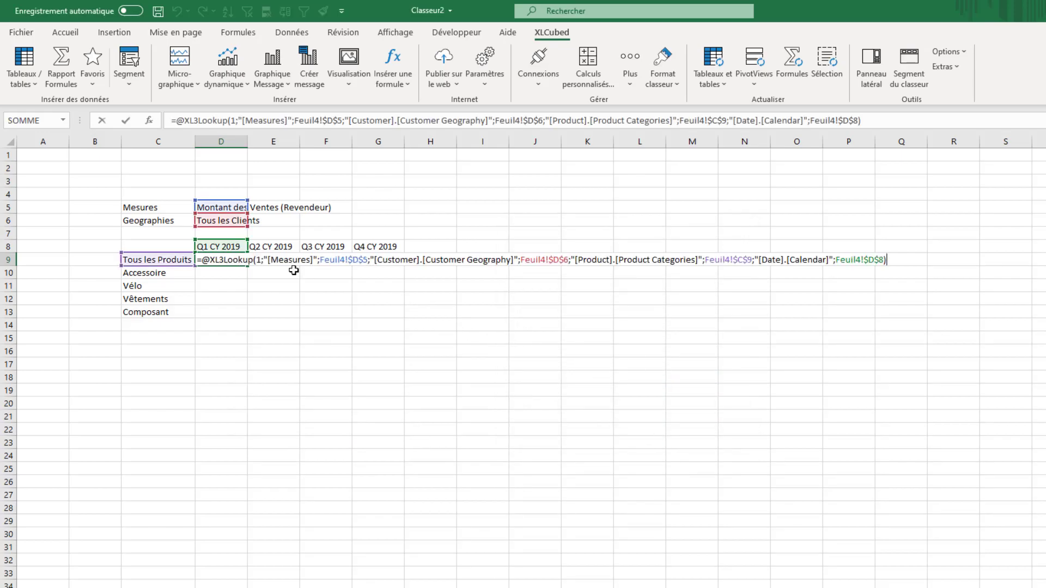
{"action": "left_click_drag", "start_coordinate": [266, 259], "coordinate": [387, 262]}
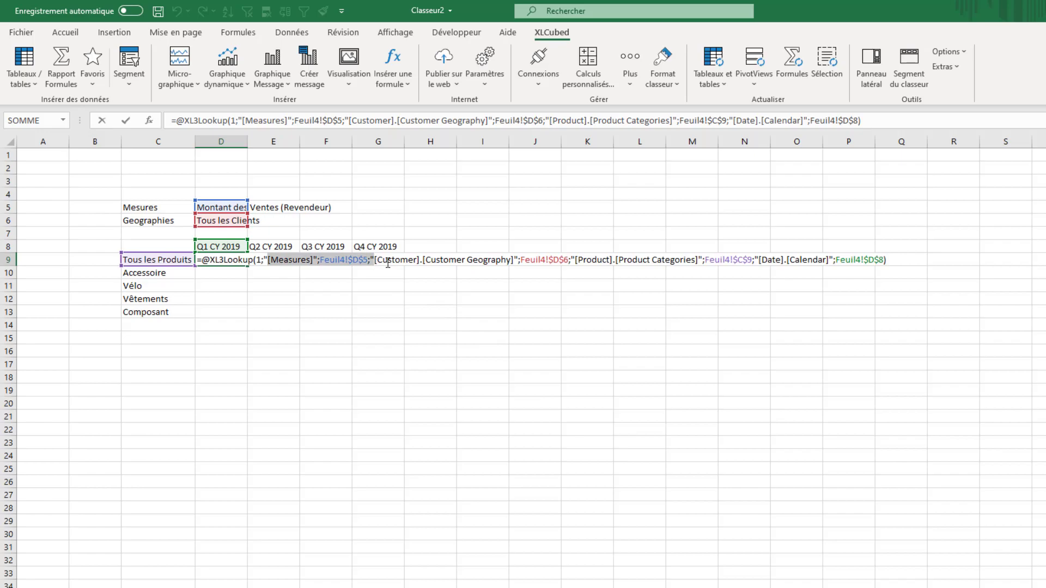
{"action": "left_click", "coordinate": [741, 260]}
{"action": "key", "text": "F4"}
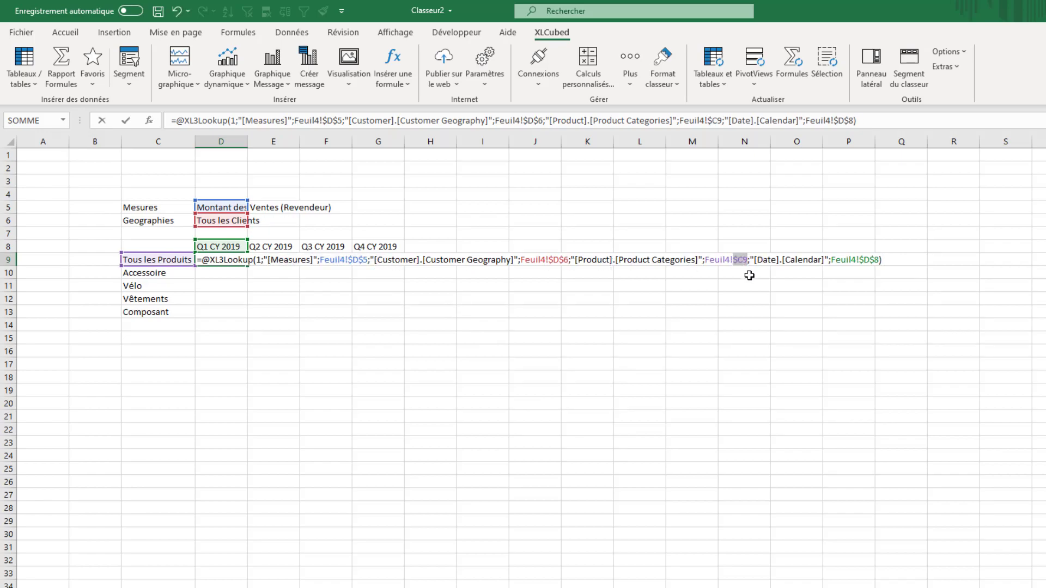
{"action": "left_click", "coordinate": [869, 259]}
{"action": "key", "text": "F4"}
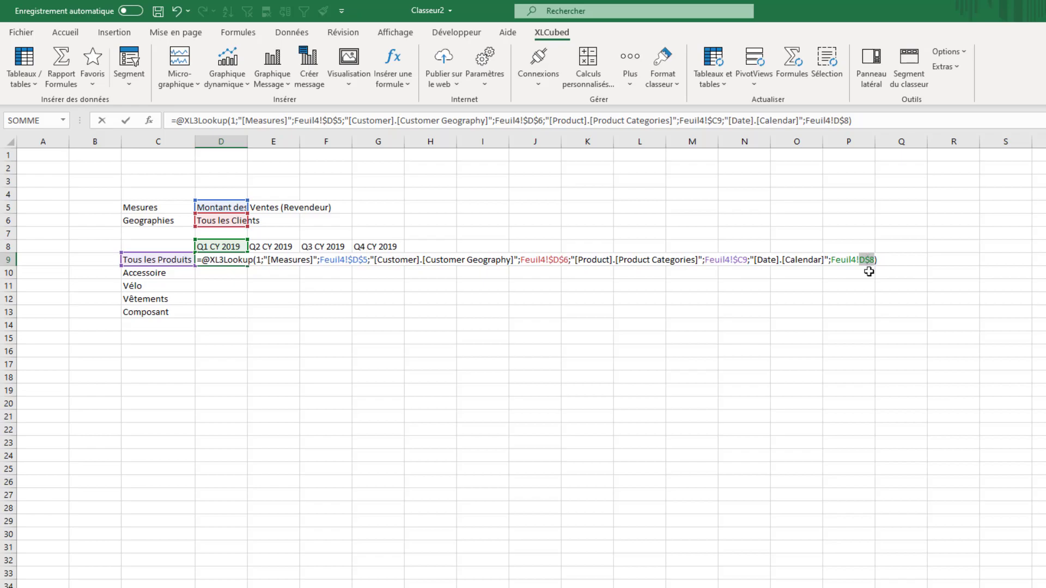
{"action": "key", "text": "Return"}
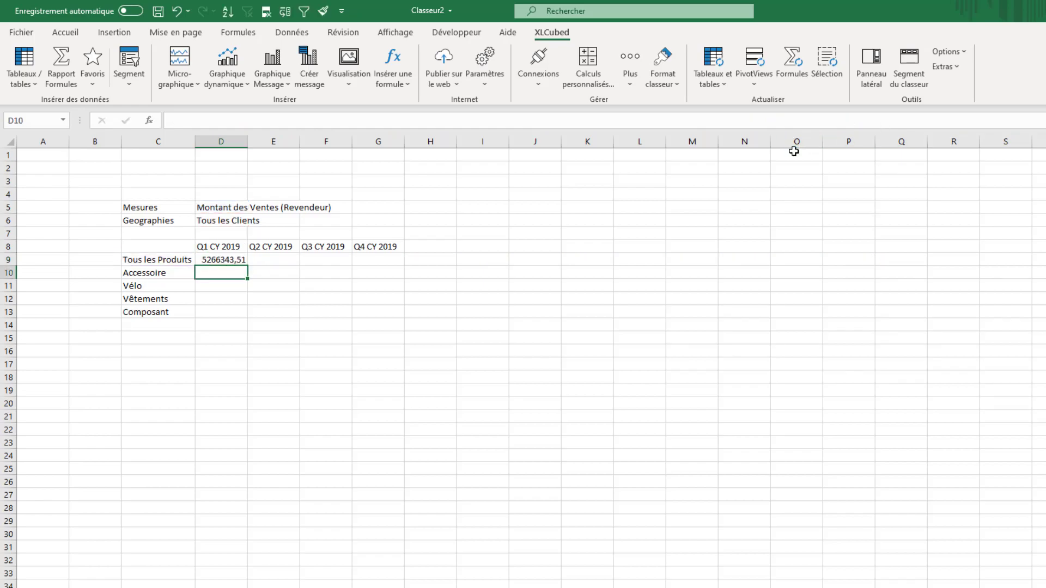
Format the value in D9 with a thousands separator
{"action": "left_click", "coordinate": [225, 257]}
{"action": "left_click", "coordinate": [65, 32]}
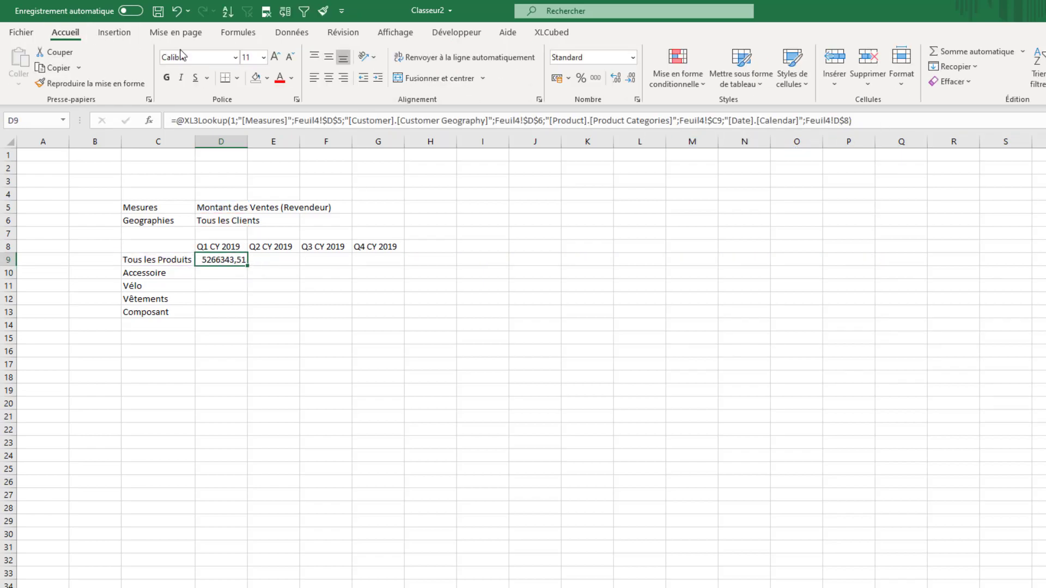
{"action": "left_click", "coordinate": [598, 77]}
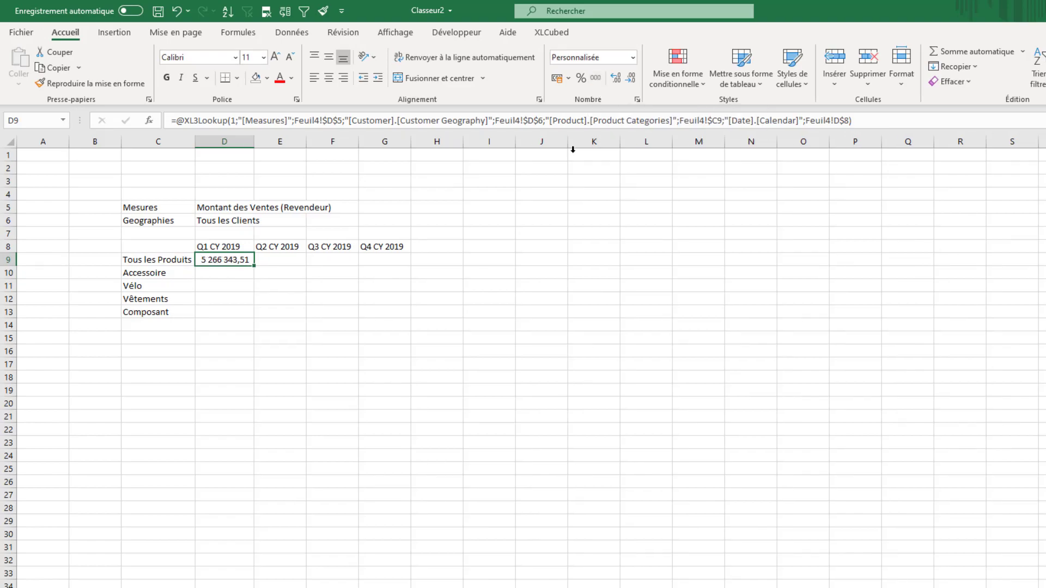
Fill the D9 formula across to G9 and fit columns E to G to their contents
{"action": "left_click_drag", "start_coordinate": [254, 265], "coordinate": [409, 264]}
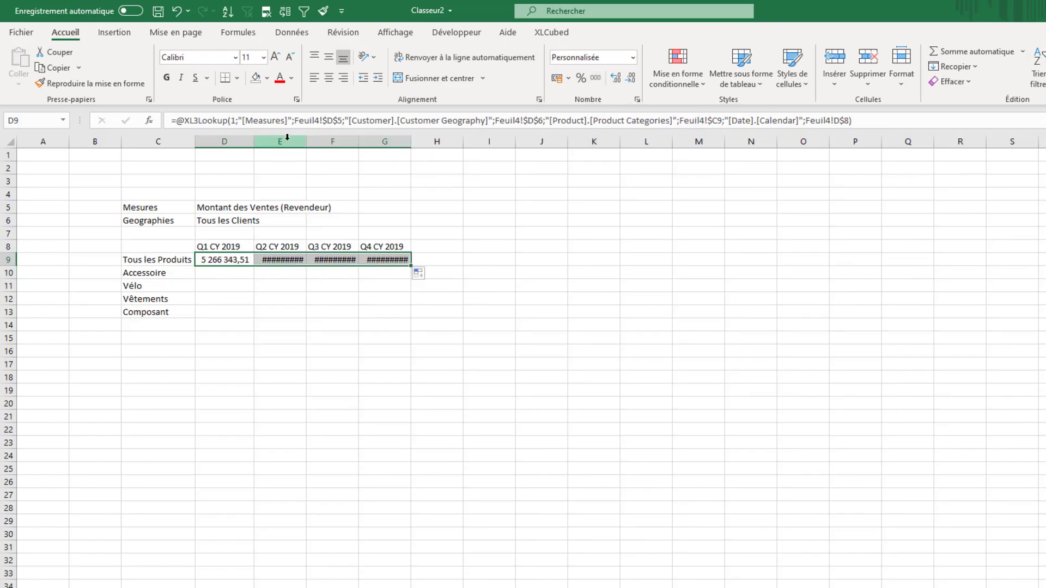
{"action": "left_click_drag", "start_coordinate": [287, 140], "coordinate": [384, 141]}
{"action": "double_click", "coordinate": [359, 142]}
Check the references of the formula in F9 and fill the lookup formulas in D9:G9 down through row 13
{"action": "double_click", "coordinate": [344, 260]}
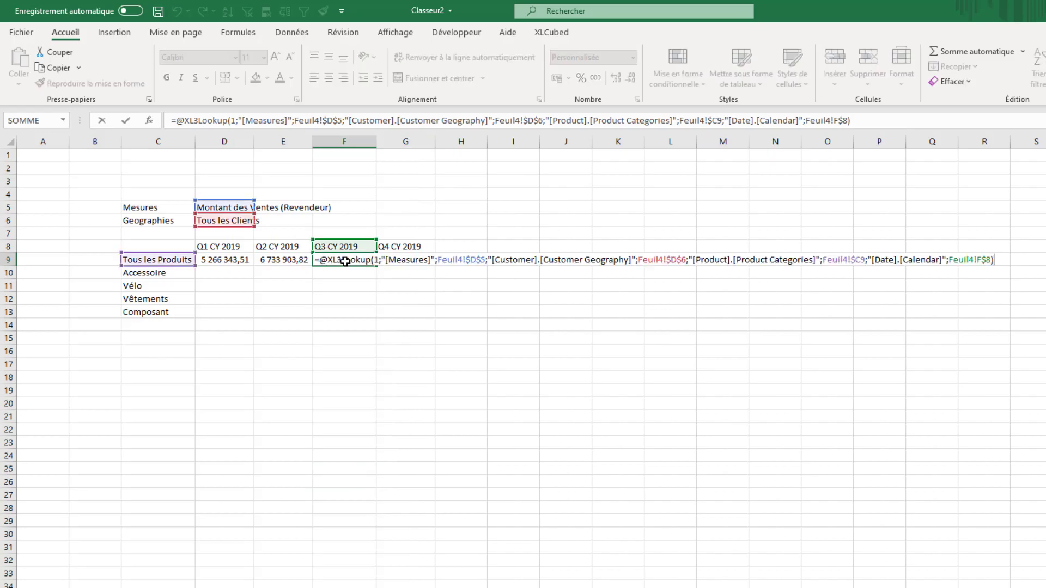
{"action": "left_click_drag", "start_coordinate": [224, 260], "coordinate": [433, 318]}
{"action": "left_click", "coordinate": [401, 324]}
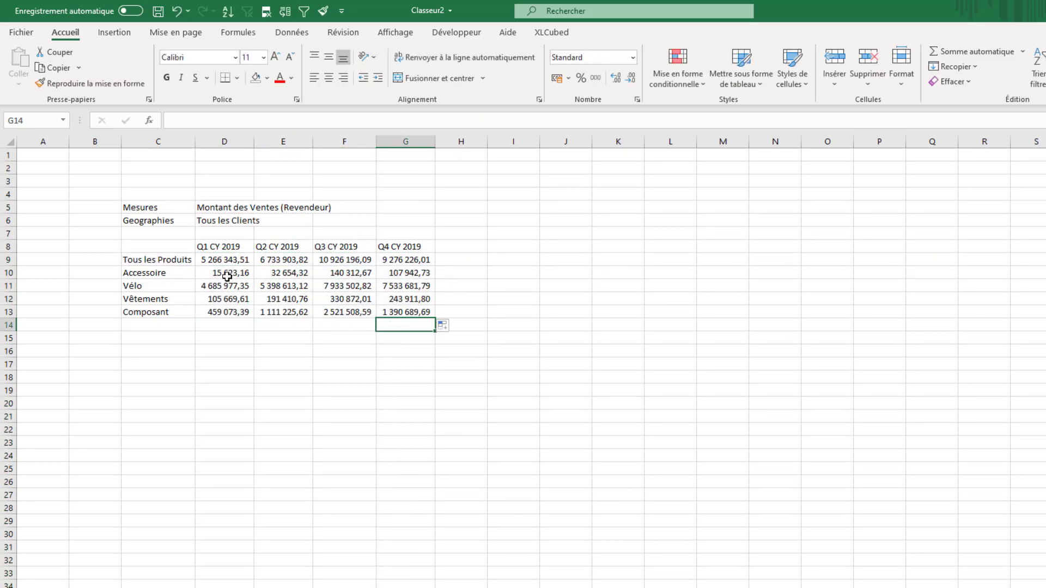
Replace the XL3Member formula in C9 with the plain text Composant
{"action": "left_click", "coordinate": [163, 270]}
{"action": "left_click", "coordinate": [163, 260]}
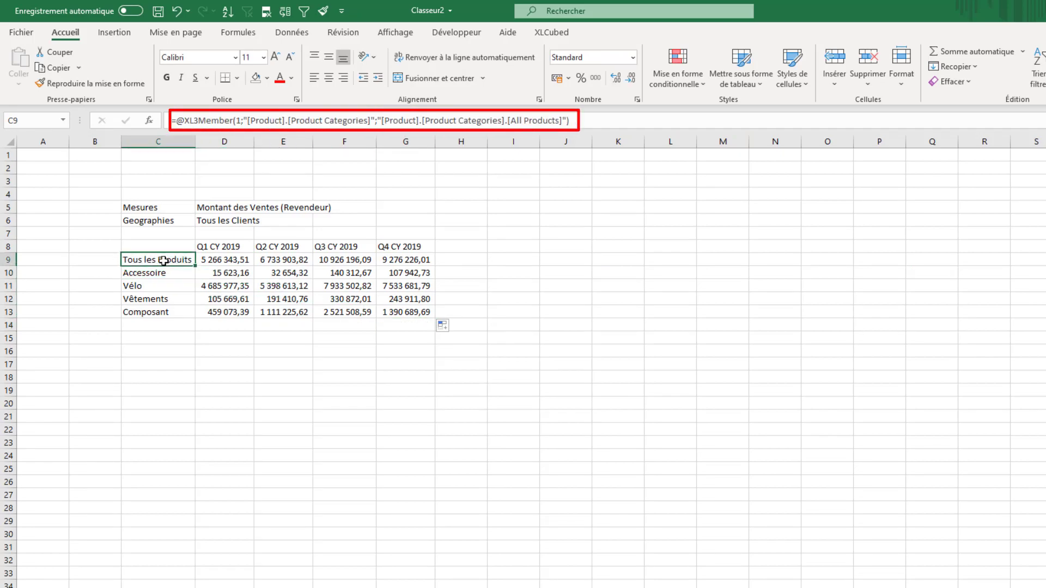
{"action": "double_click", "coordinate": [164, 260]}
{"action": "type", "text": "Composant"}
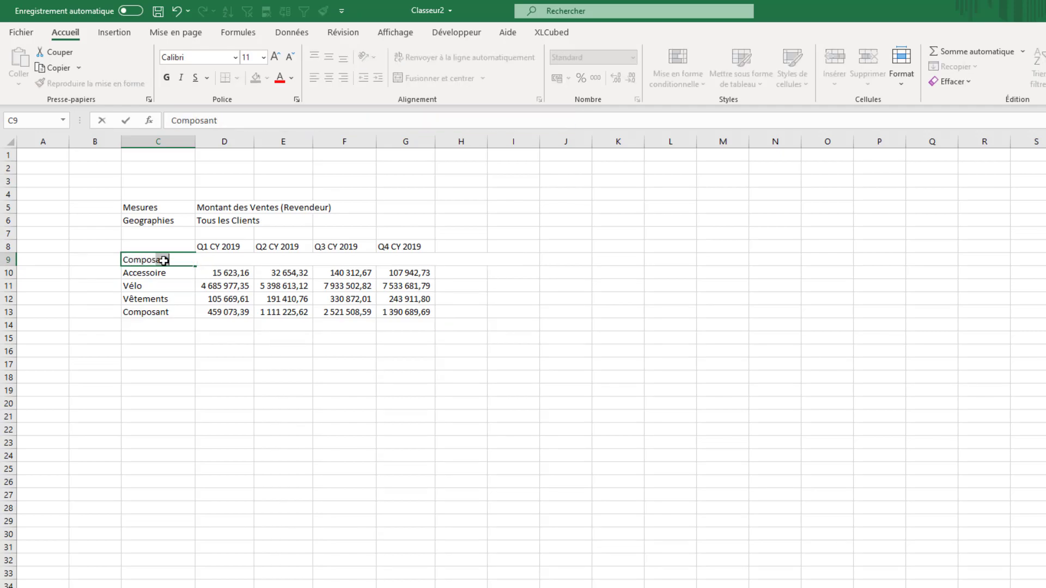
{"action": "key", "text": "Return"}
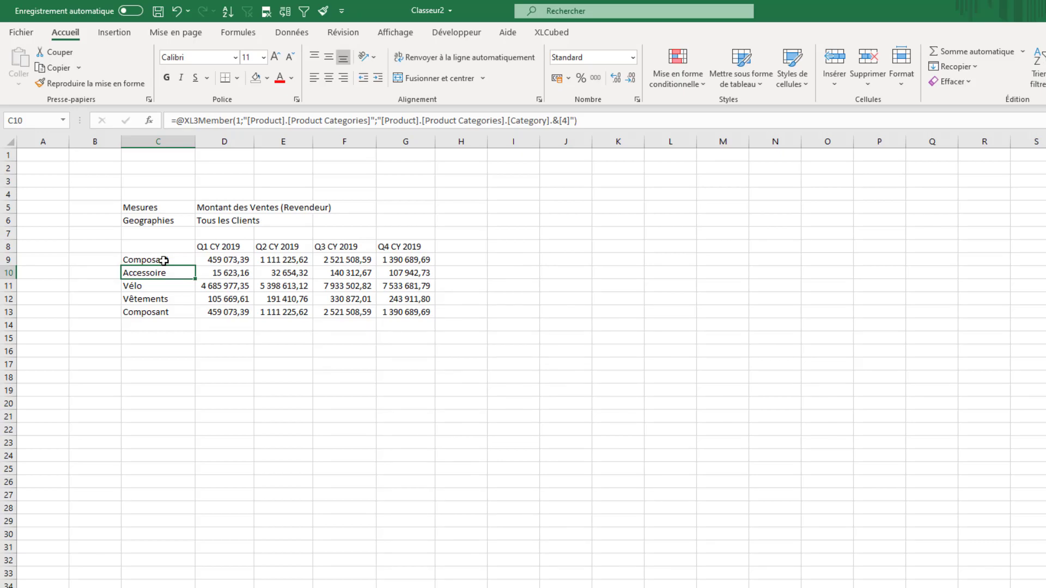
Try to drill down on the typed Composant in C9, and expand and collapse the Composant member in C13
{"action": "left_click", "coordinate": [163, 260]}
{"action": "double_click", "coordinate": [169, 259]}
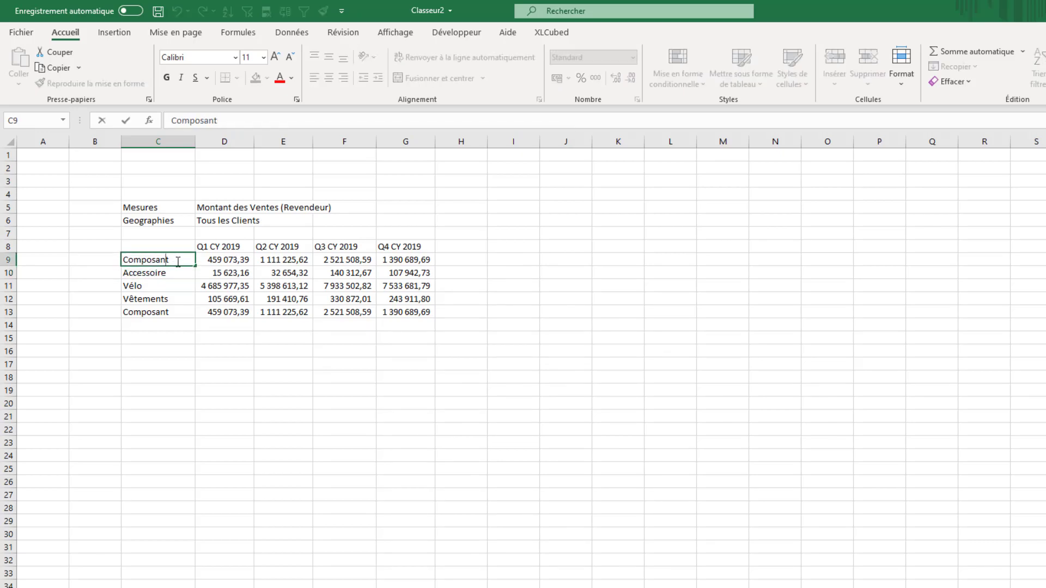
{"action": "double_click", "coordinate": [178, 312]}
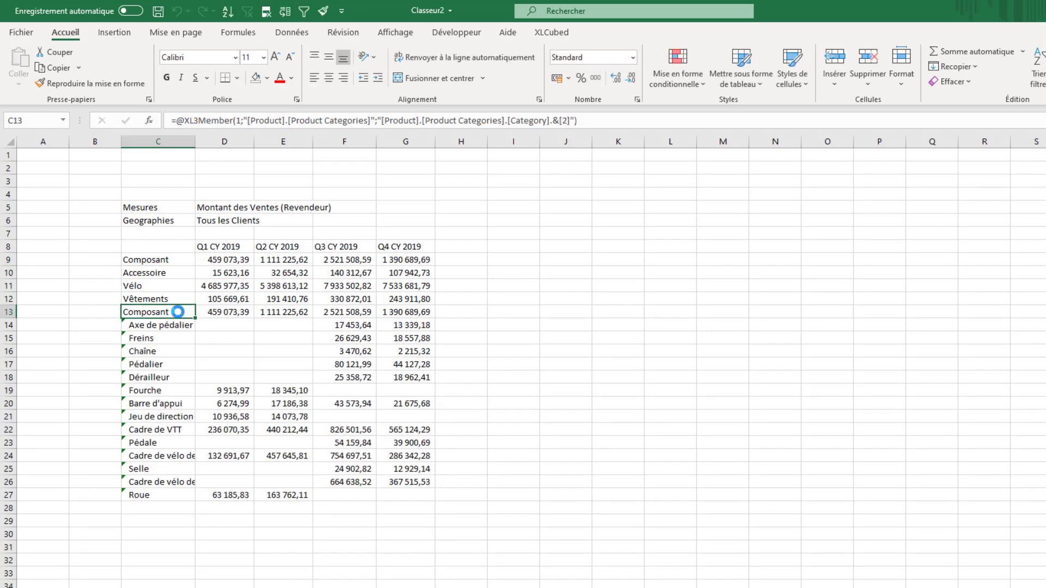
{"action": "double_click", "coordinate": [178, 312]}
Copy the Composant member and its Q1 value from C13:D13 to C15:D15 and inspect the lookup formula in D15
{"action": "left_click_drag", "start_coordinate": [188, 313], "coordinate": [189, 338]}
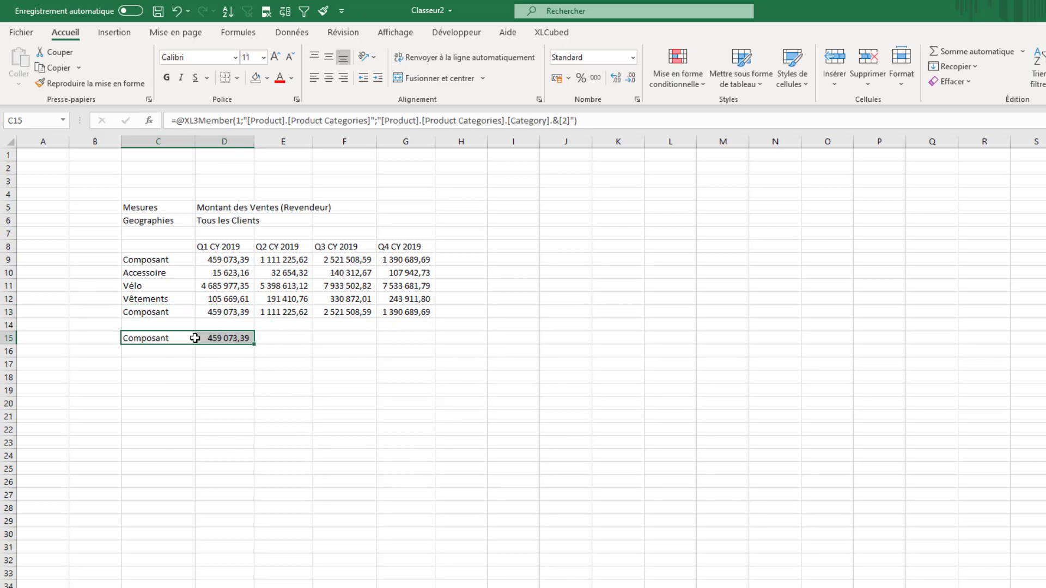
{"action": "left_click", "coordinate": [233, 337]}
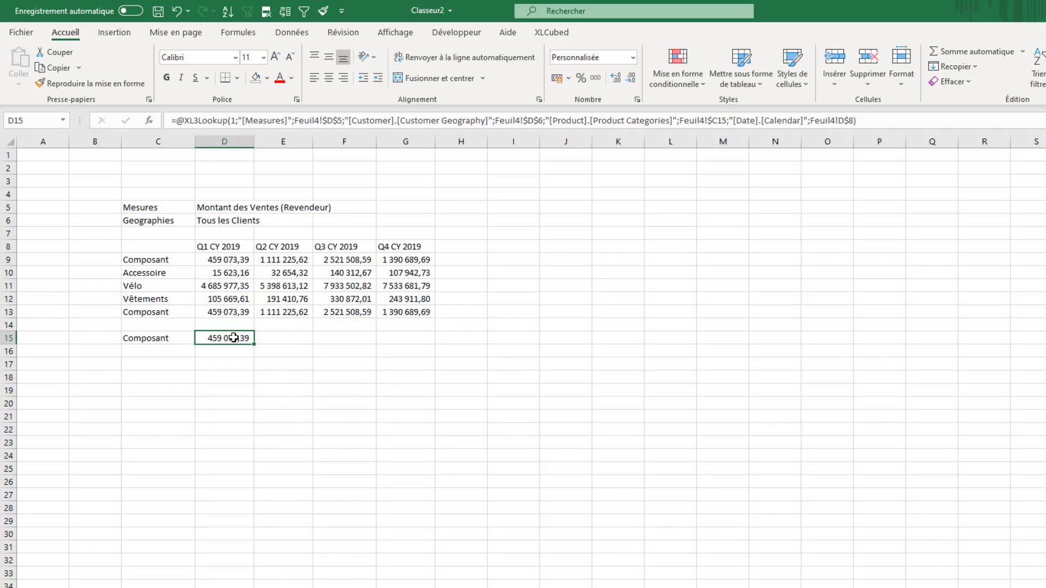
{"action": "double_click", "coordinate": [233, 338]}
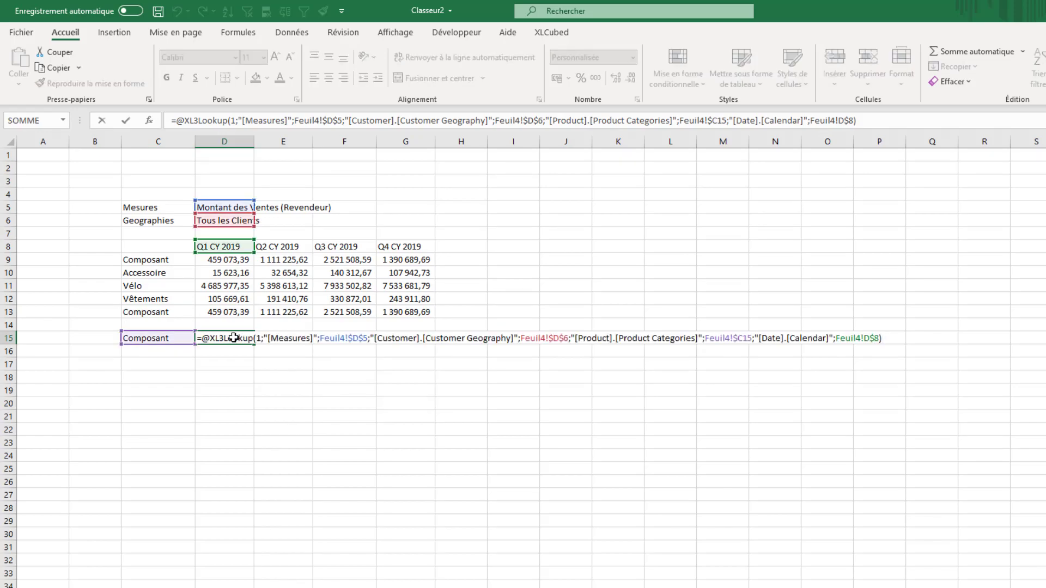
{"action": "key", "text": "Escape"}
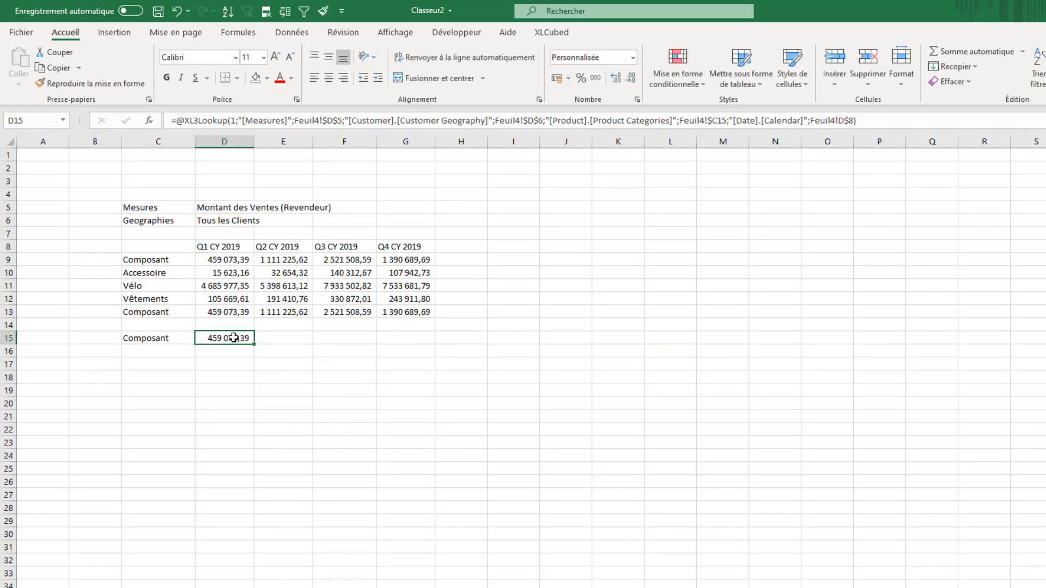